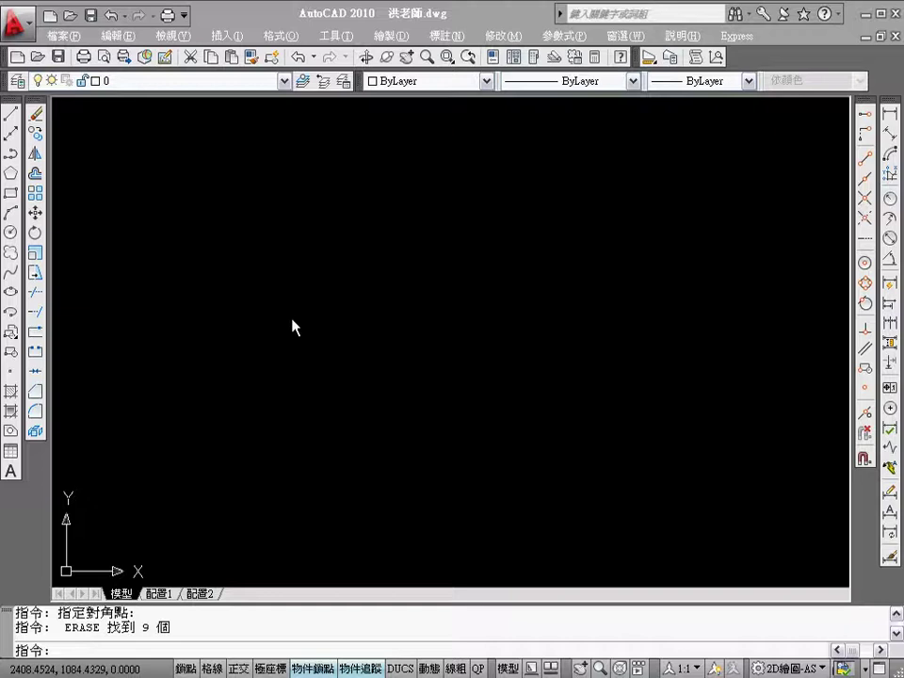
Step: Draw a circle of diameter 123.5
type("c")
key("Return")
left_click(430, 346)
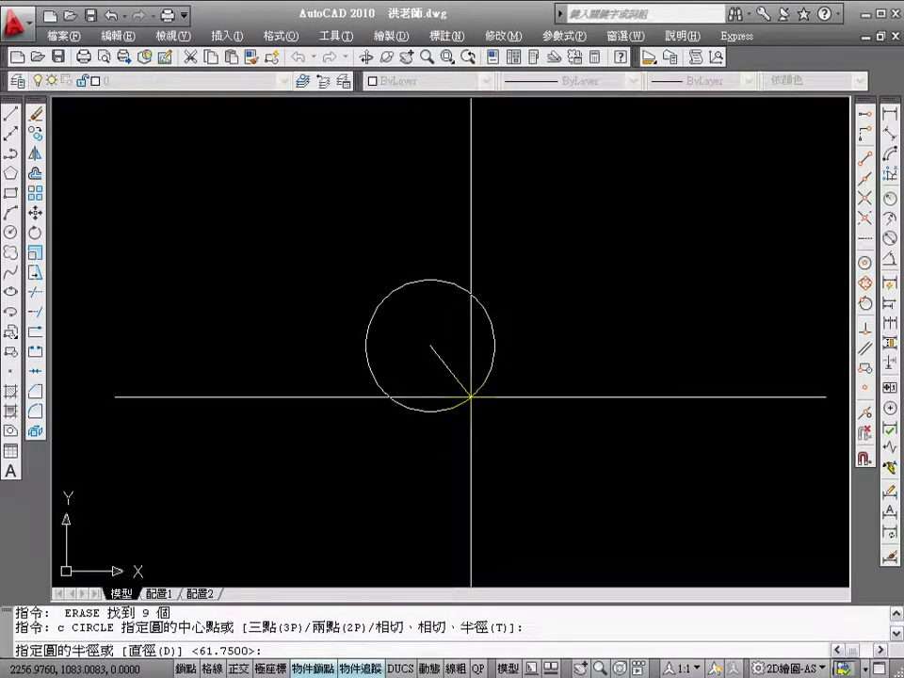
key("Return")
type("123.5")
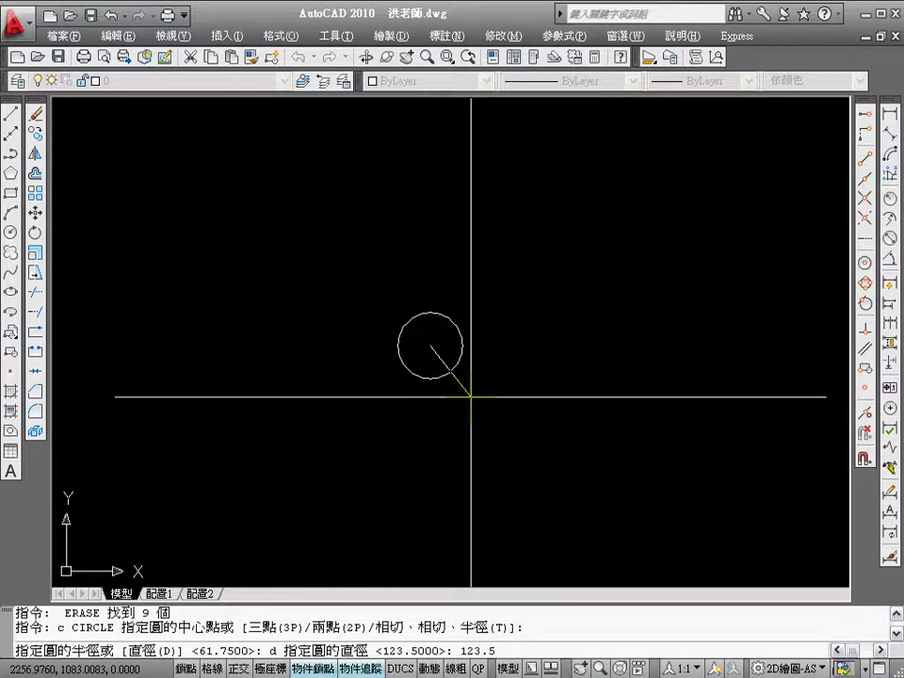
key("Return")
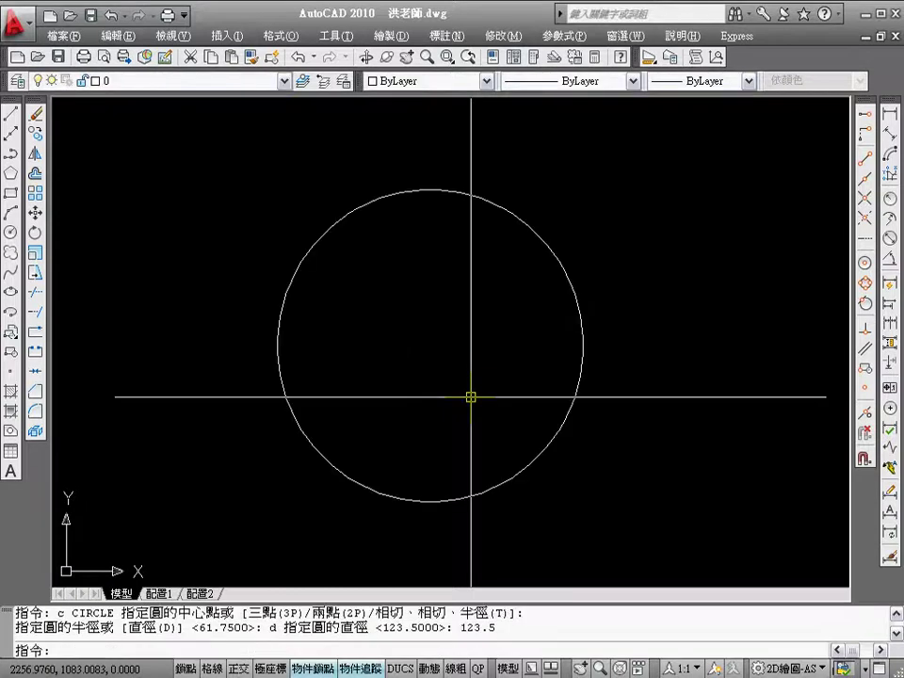
Step: Draw a horizontal line from the circle's left quadrant to its right quadrant
type("l")
key("Return")
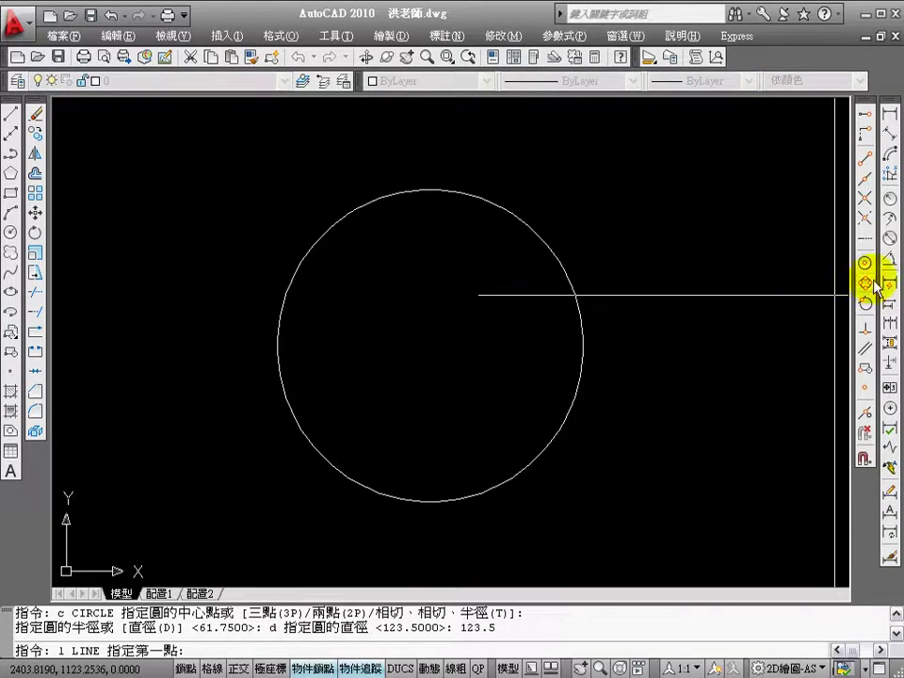
left_click(866, 283)
left_click(278, 345)
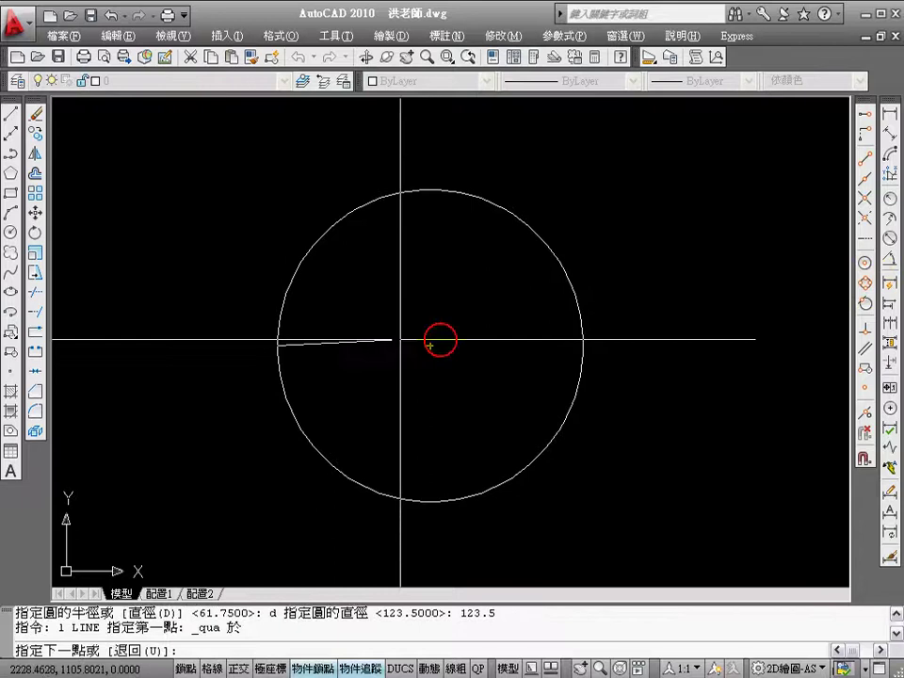
left_click(864, 282)
left_click(583, 345)
key("Return")
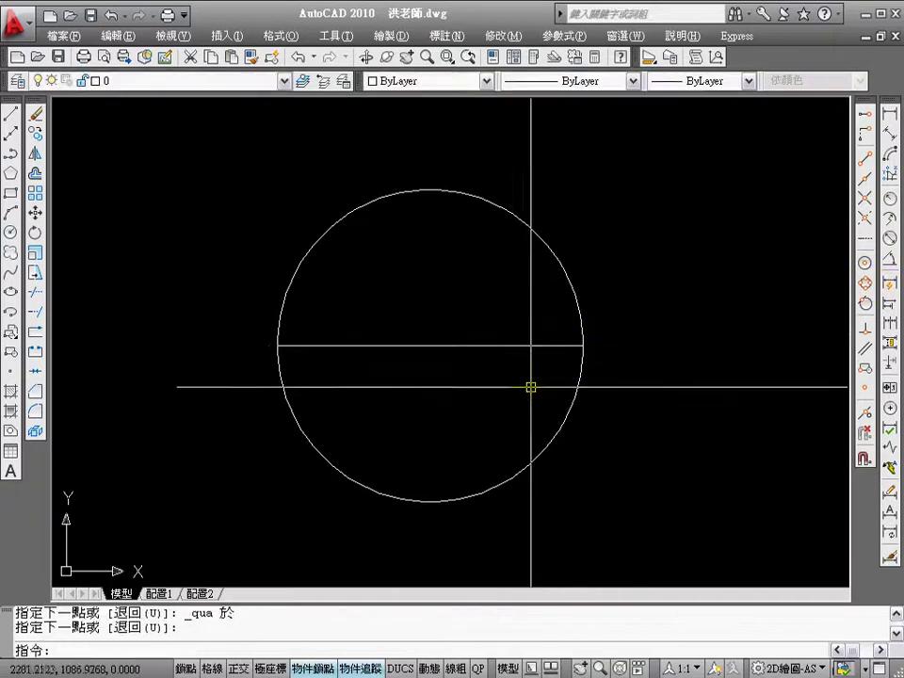
left_click(274, 36)
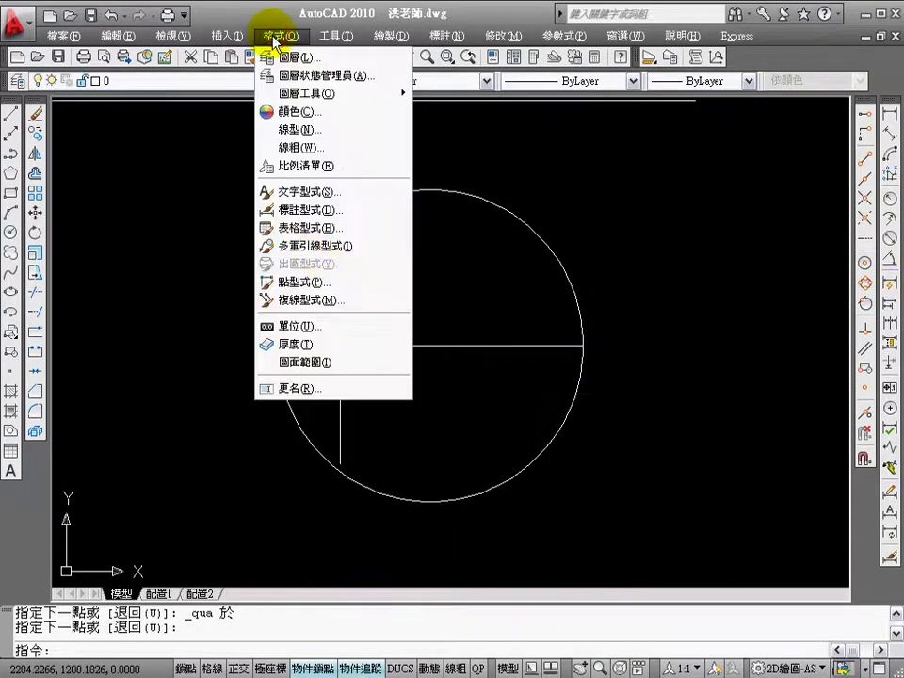
Step: Set the point style to X and divide the diameter line into 9 equal parts
left_click(320, 283)
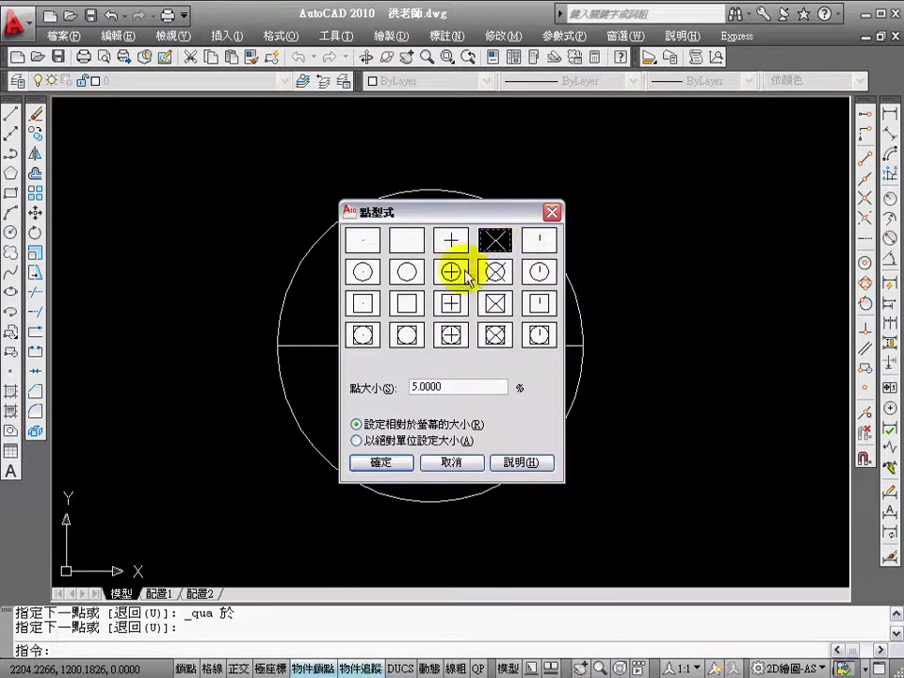
left_click(389, 464)
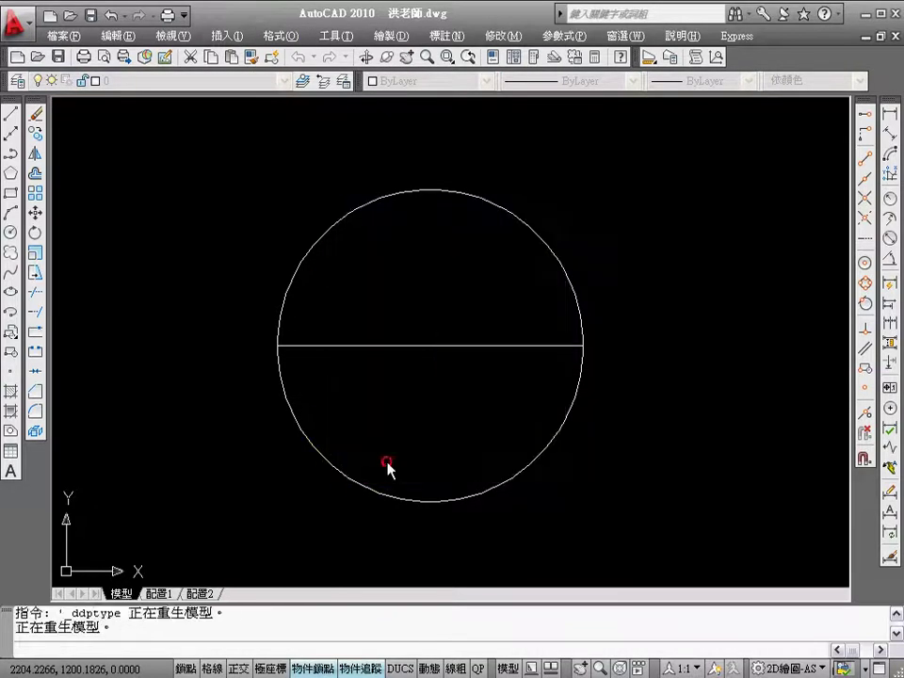
left_click(401, 37)
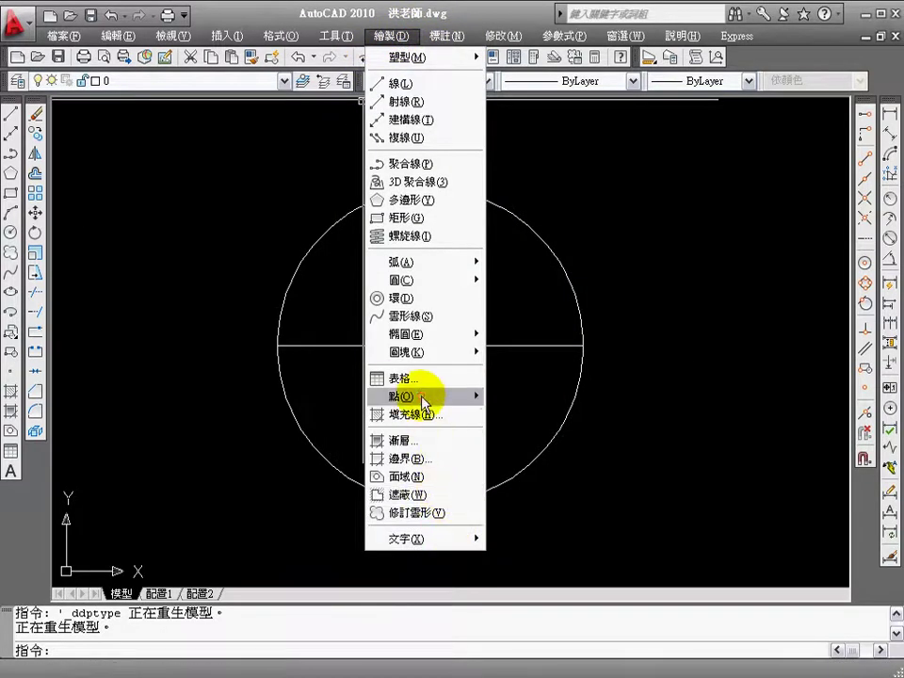
left_click(516, 438)
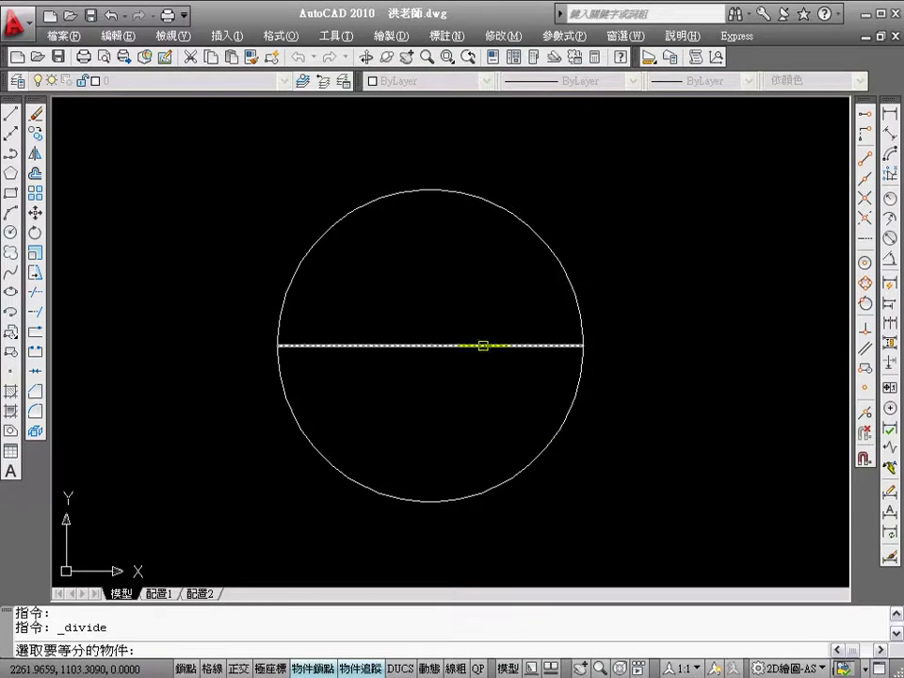
left_click(482, 345)
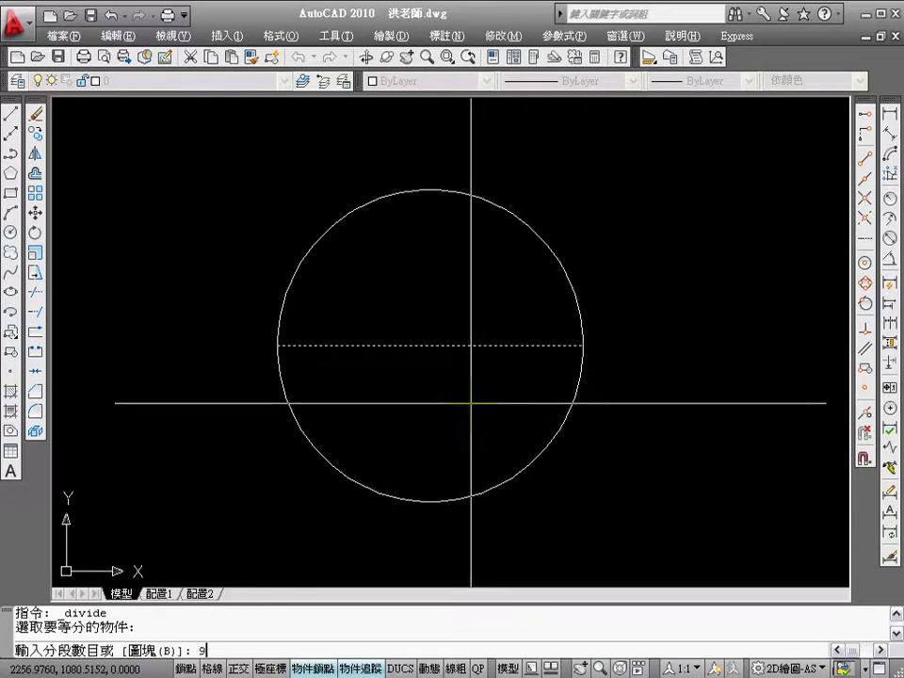
key("Return")
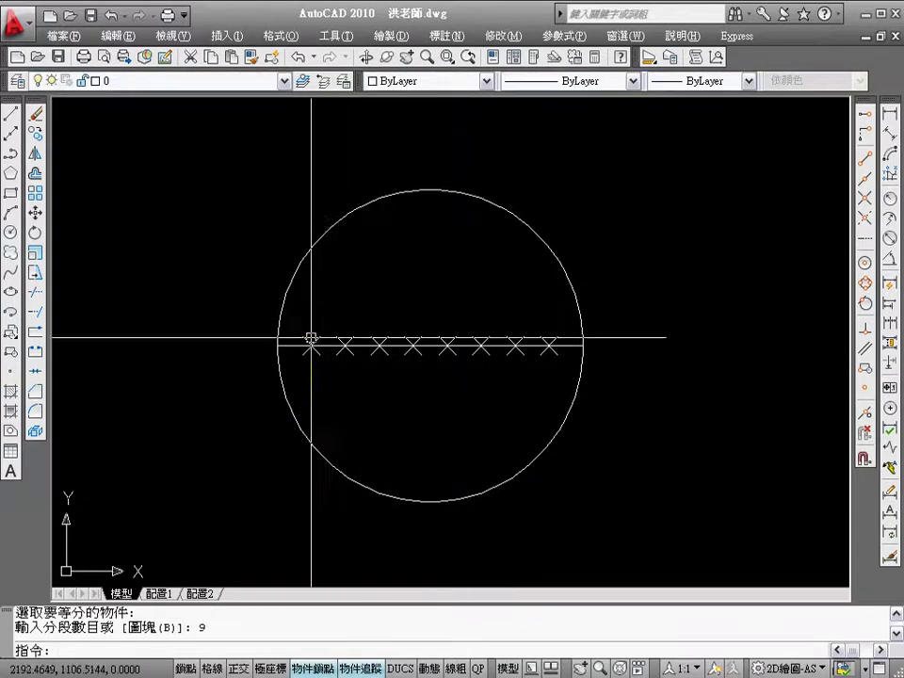
left_click(307, 256)
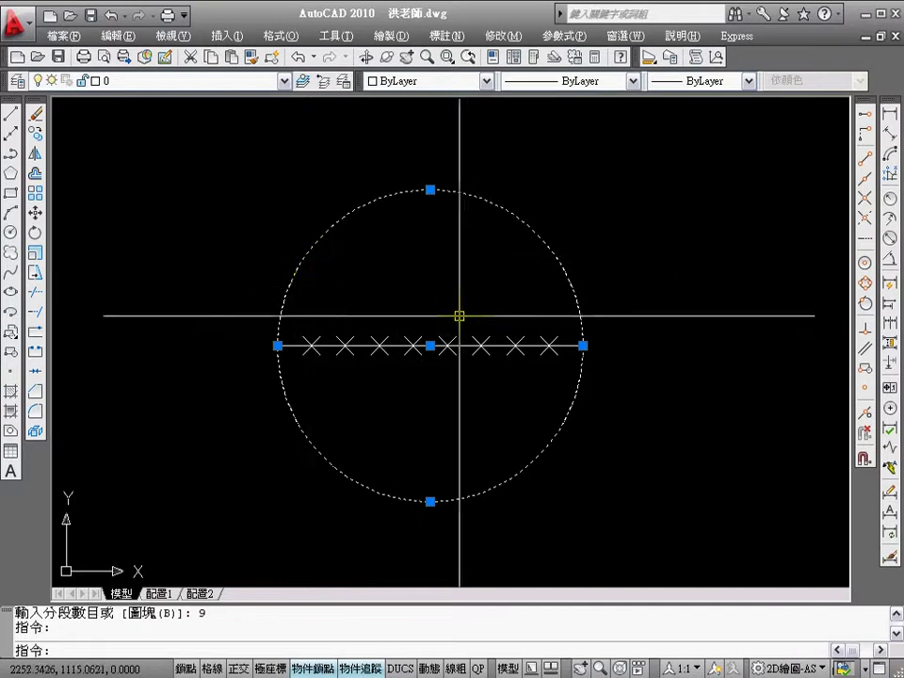
Step: Grip-scale the circle and line as copies about the left quadrant, using the full diameter as reference
left_click(277, 346)
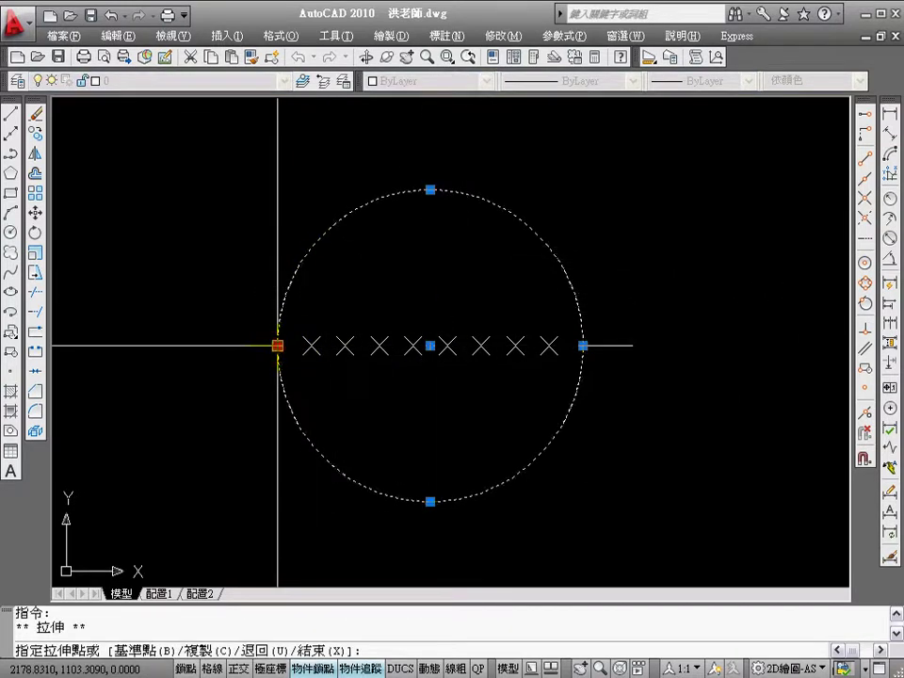
right_click(277, 346)
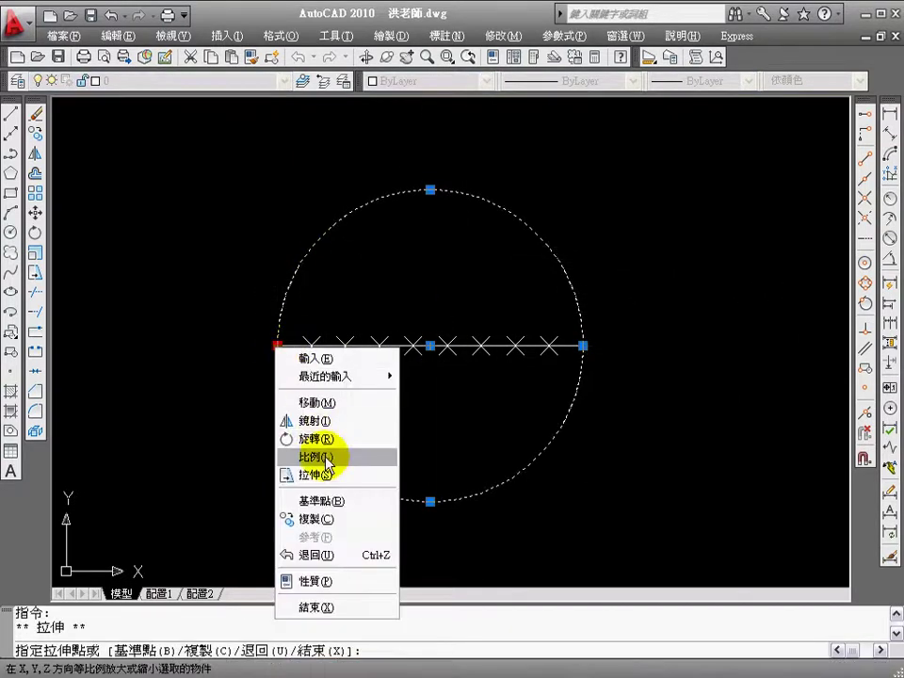
left_click(325, 456)
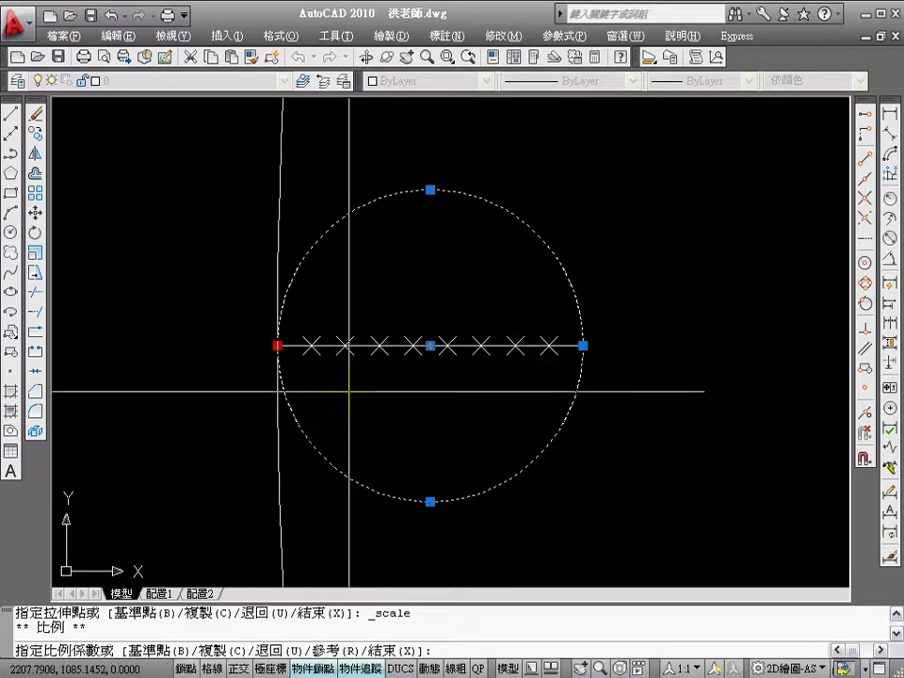
type("c")
key("Return")
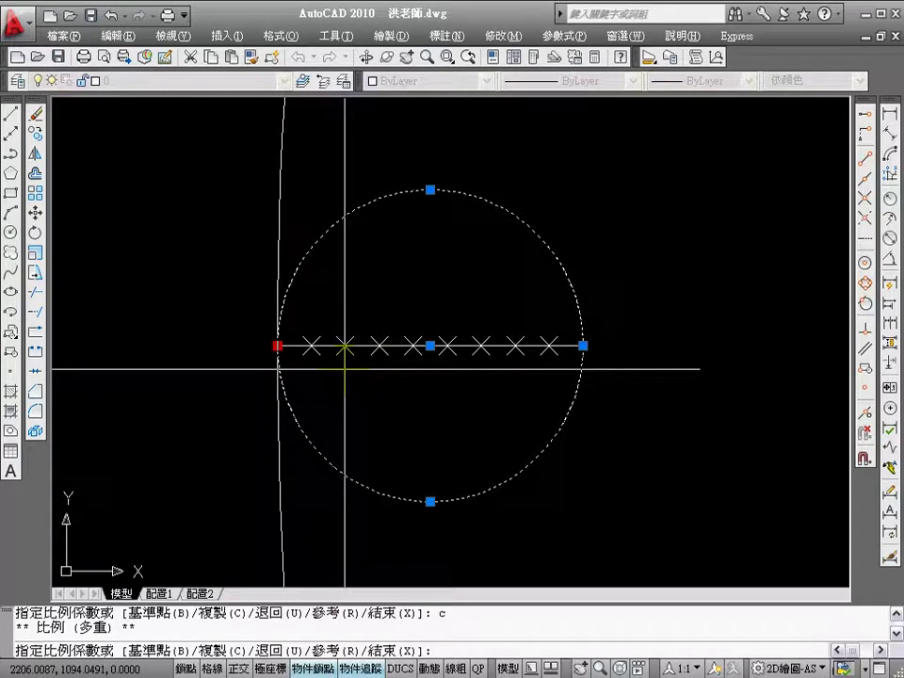
type("r")
key("Return")
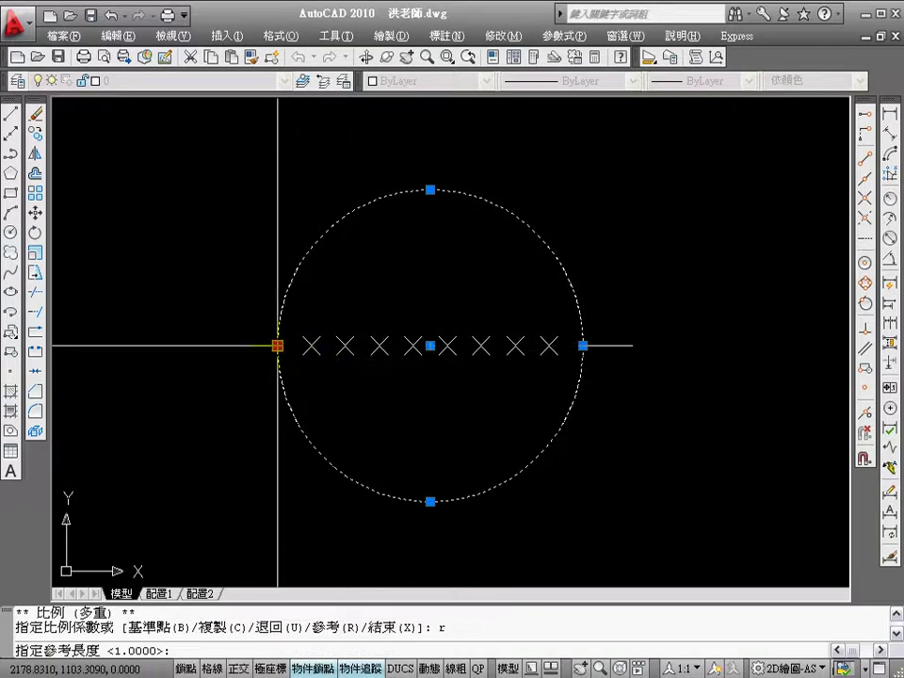
left_click(583, 346)
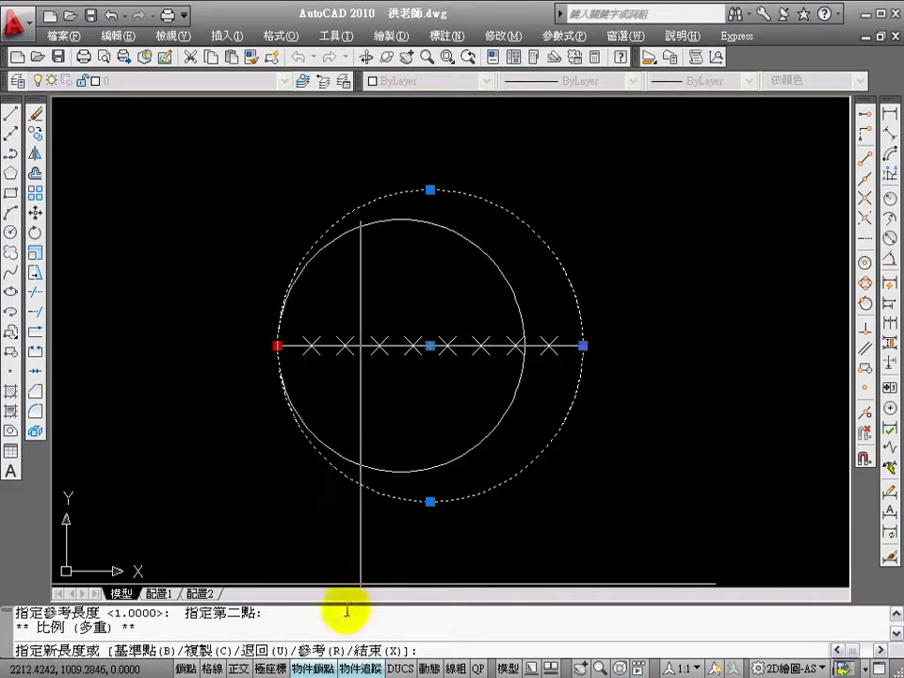
Step: Turn on Node object snap
right_click(320, 669)
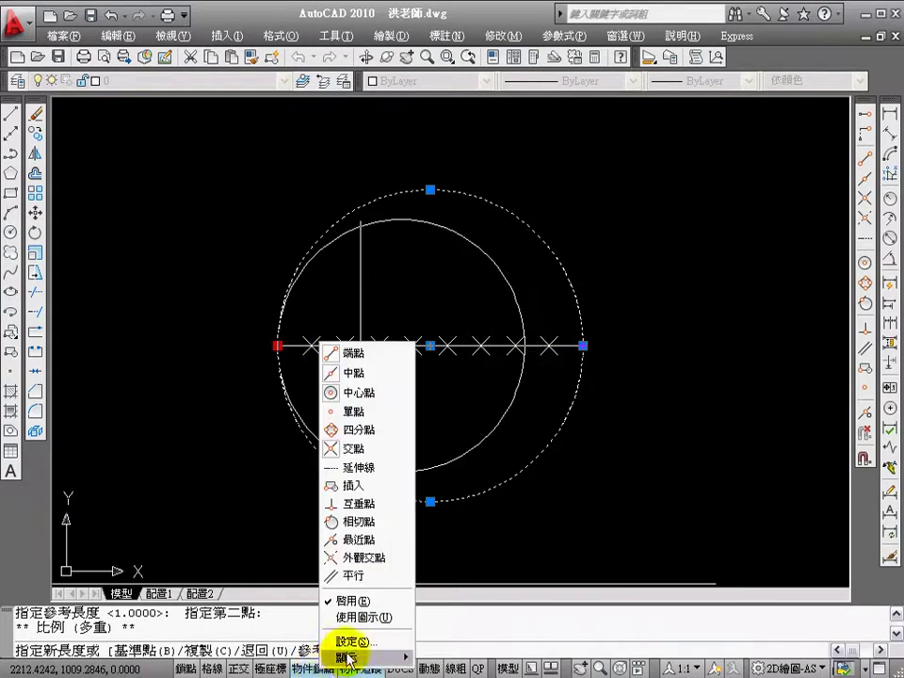
left_click(365, 637)
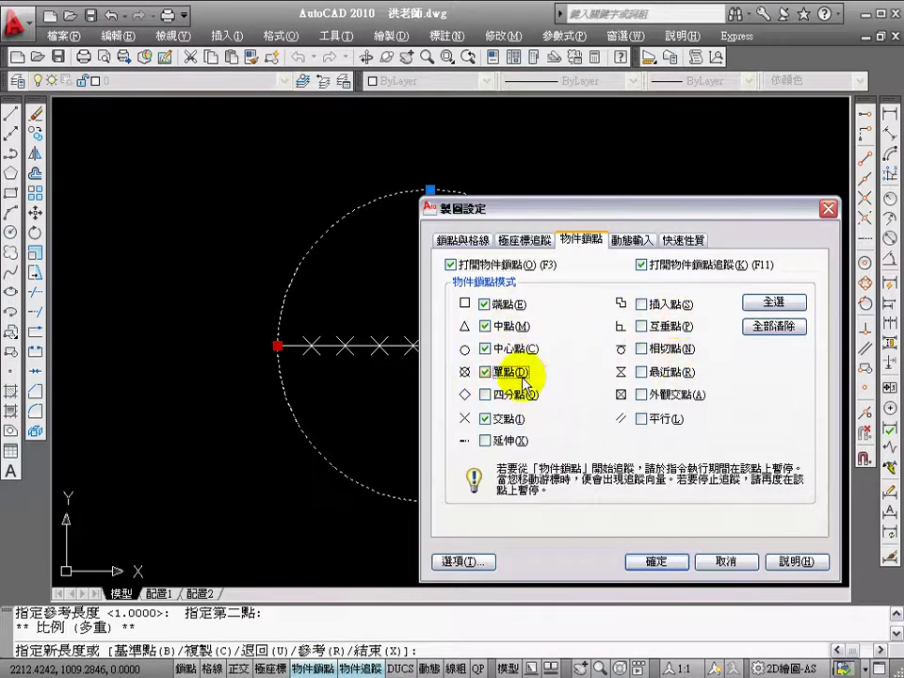
left_click(656, 563)
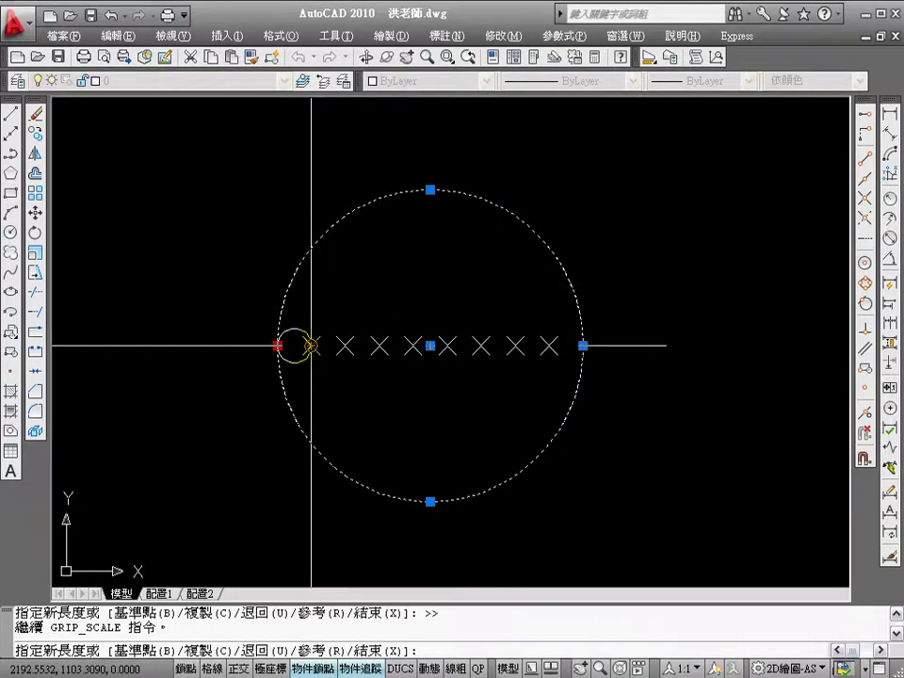
Step: Place eight scaled circle copies, each reaching one of the eight X division points
left_click(310, 345, "ctrl")
left_click(342, 347)
left_click(379, 349)
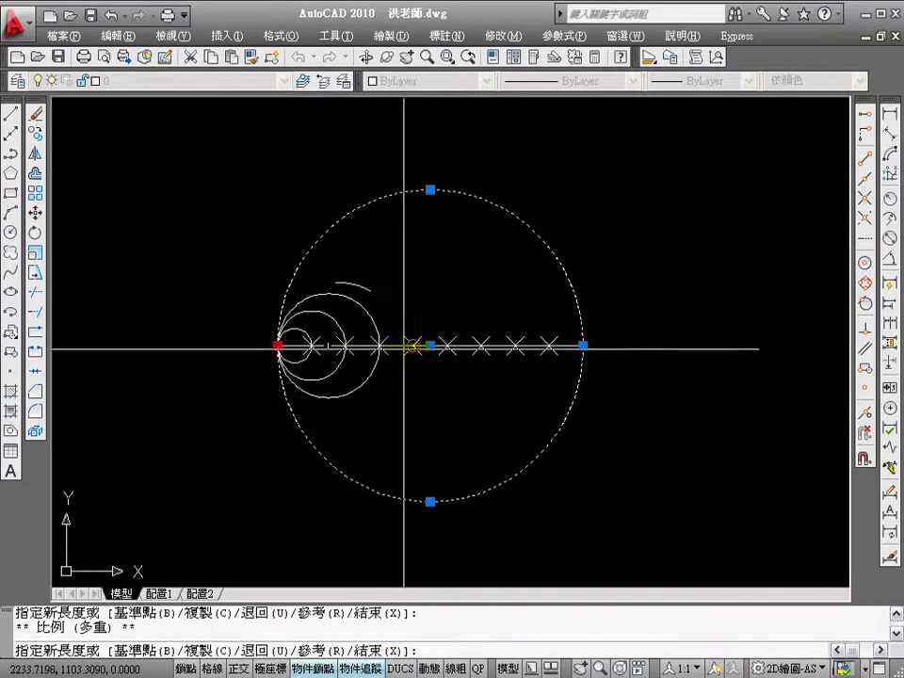
left_click(412, 348)
left_click(446, 346)
left_click(481, 345)
left_click(515, 346)
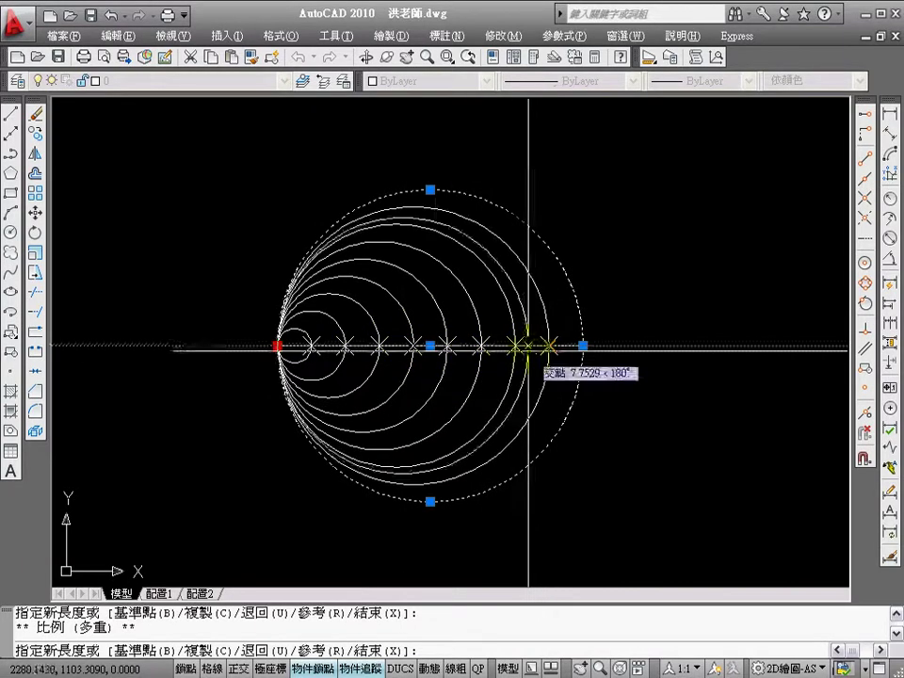
left_click(528, 347)
key("Escape")
key("Escape")
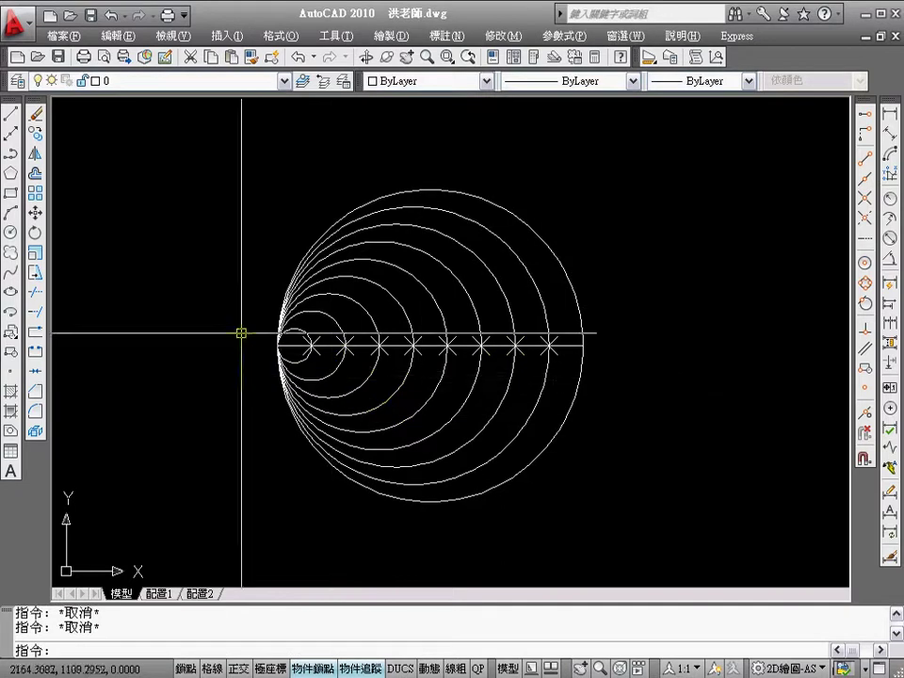
Step: Zoom in on the nested circles and erase the eight X point markers
type("z")
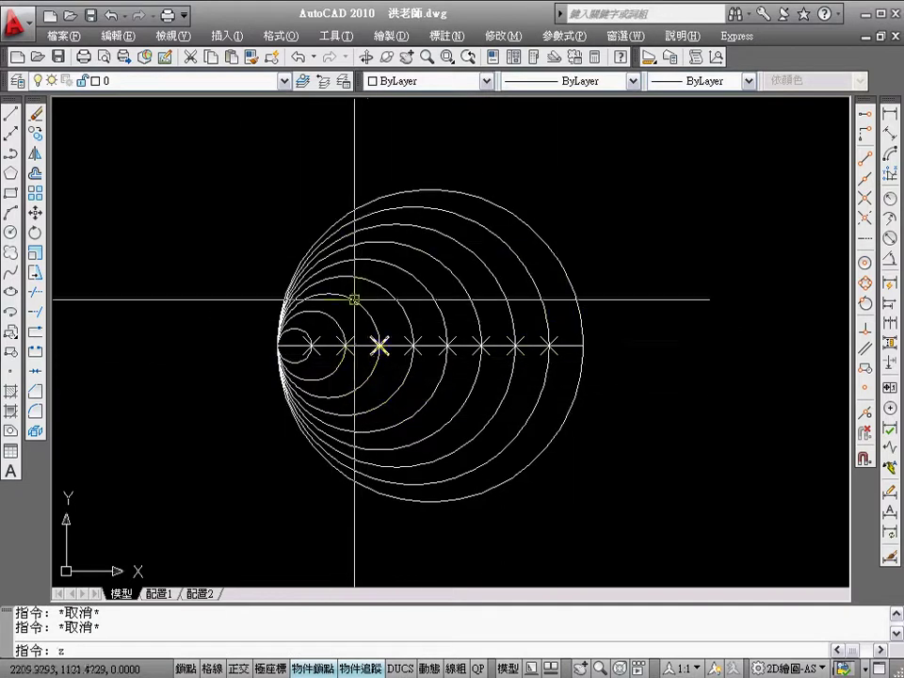
key("Return")
left_click(226, 157)
left_click(623, 431)
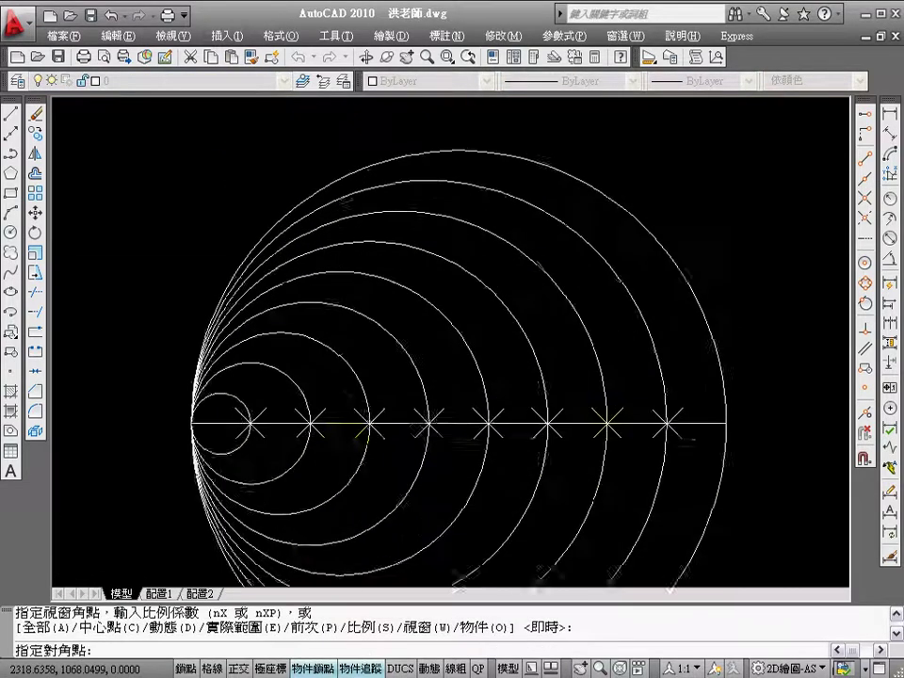
type("令: e")
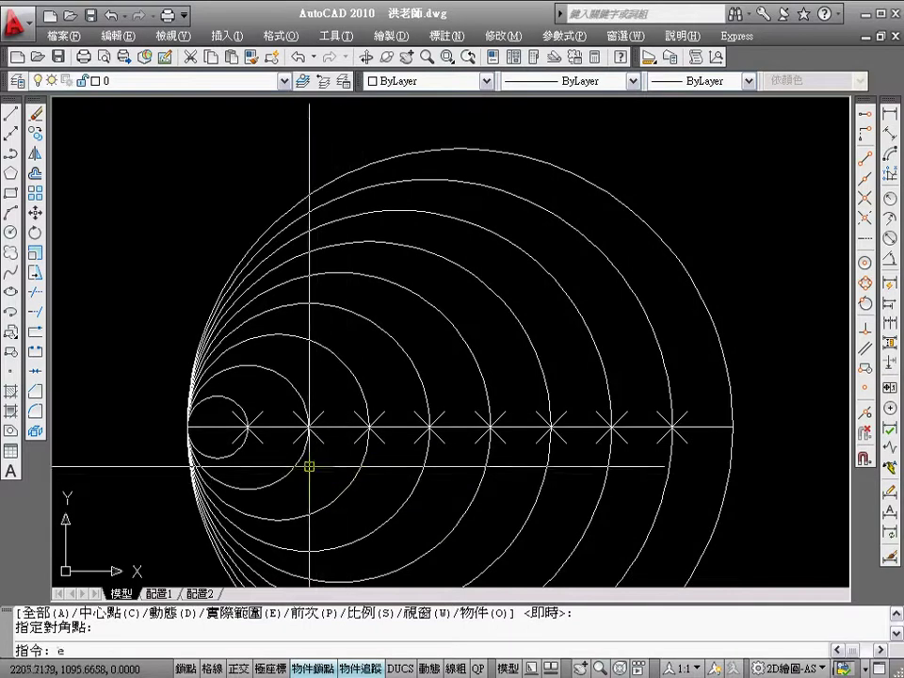
key("Return")
left_click(219, 406)
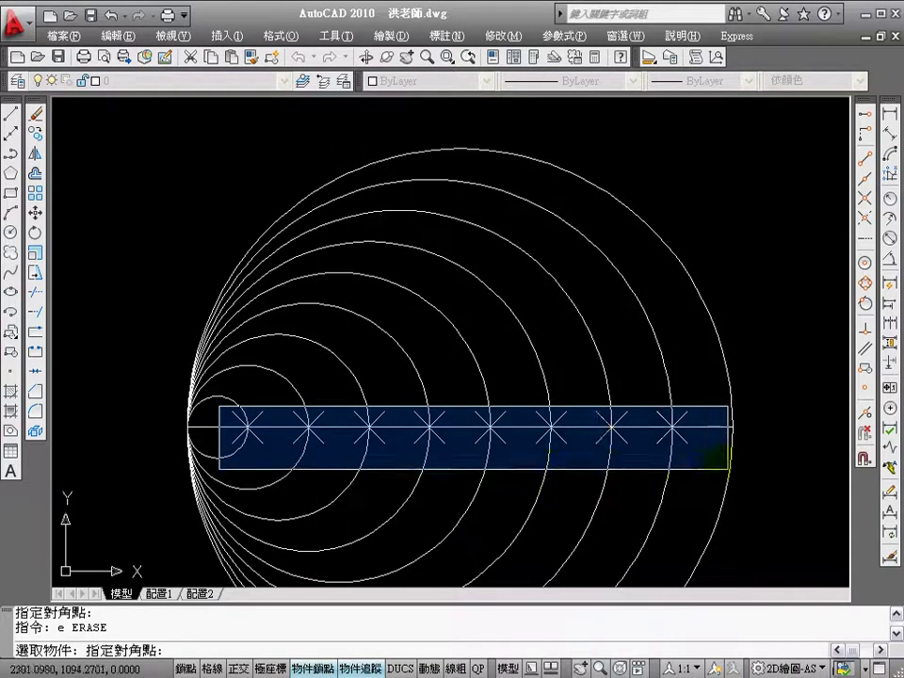
left_click(732, 478)
key("Return")
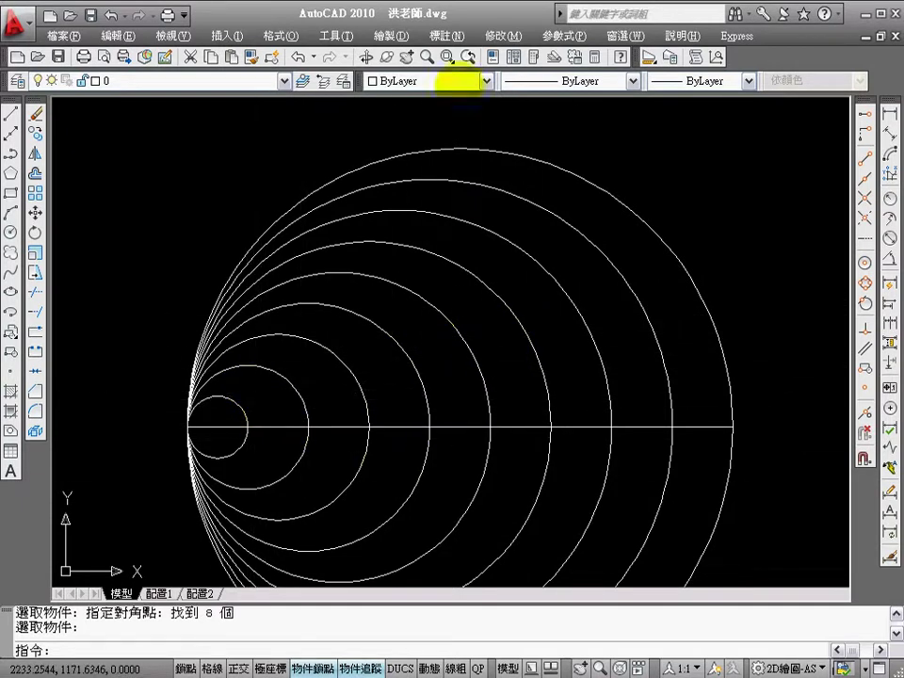
Step: Draw the first two radius-5.8 circles tangent between the innermost nested circles
left_click(400, 36)
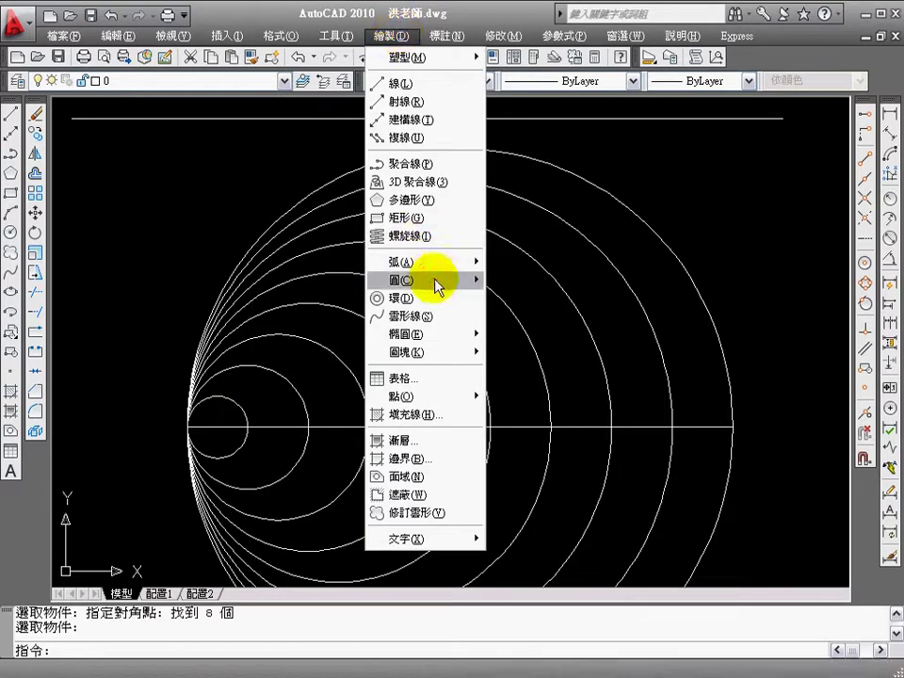
mouse_move(414, 280)
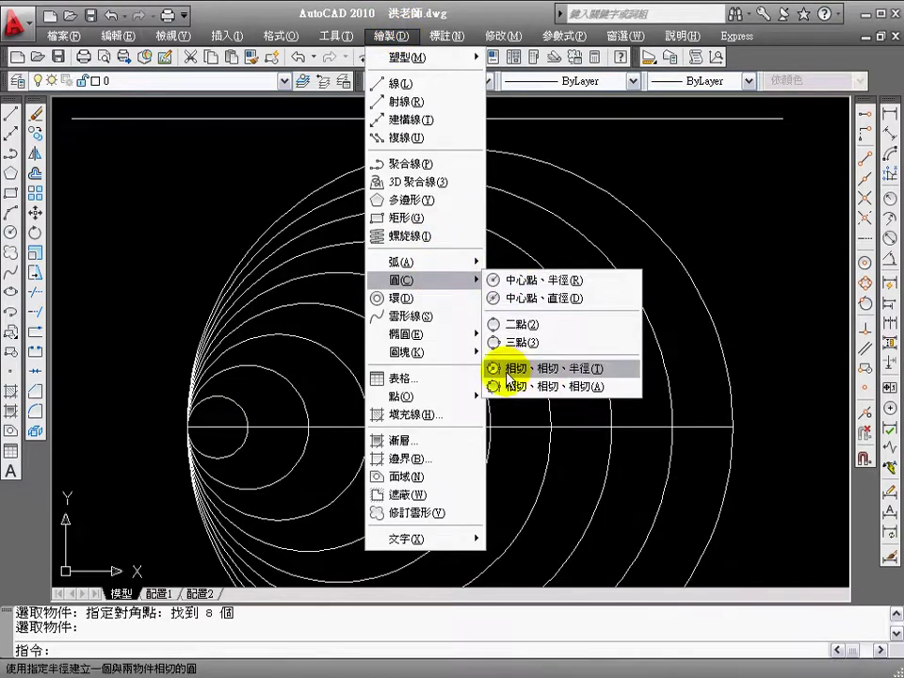
left_click(574, 374)
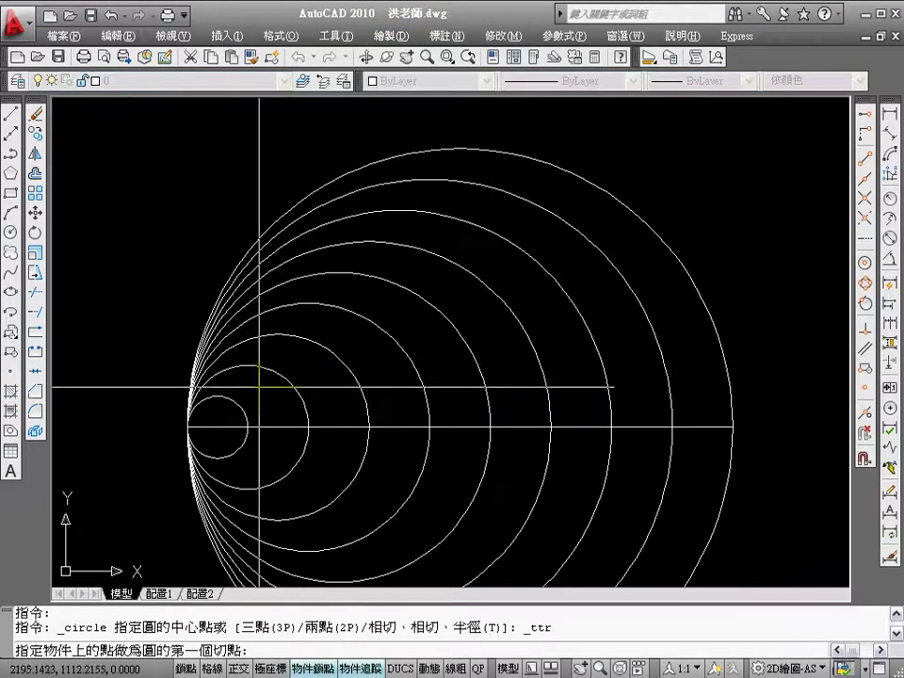
left_click(254, 391)
left_click(273, 373)
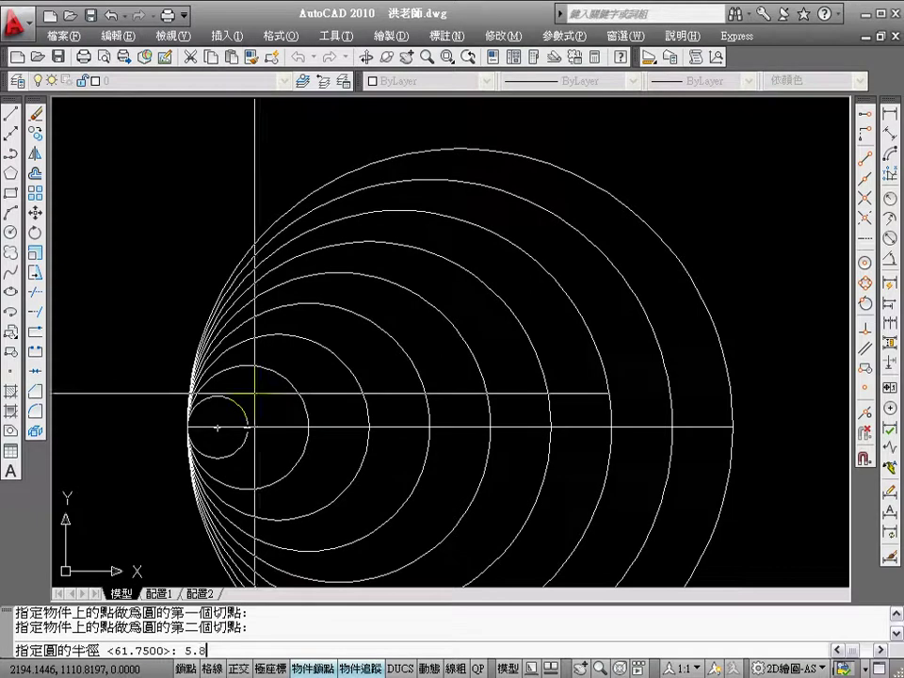
key("Return")
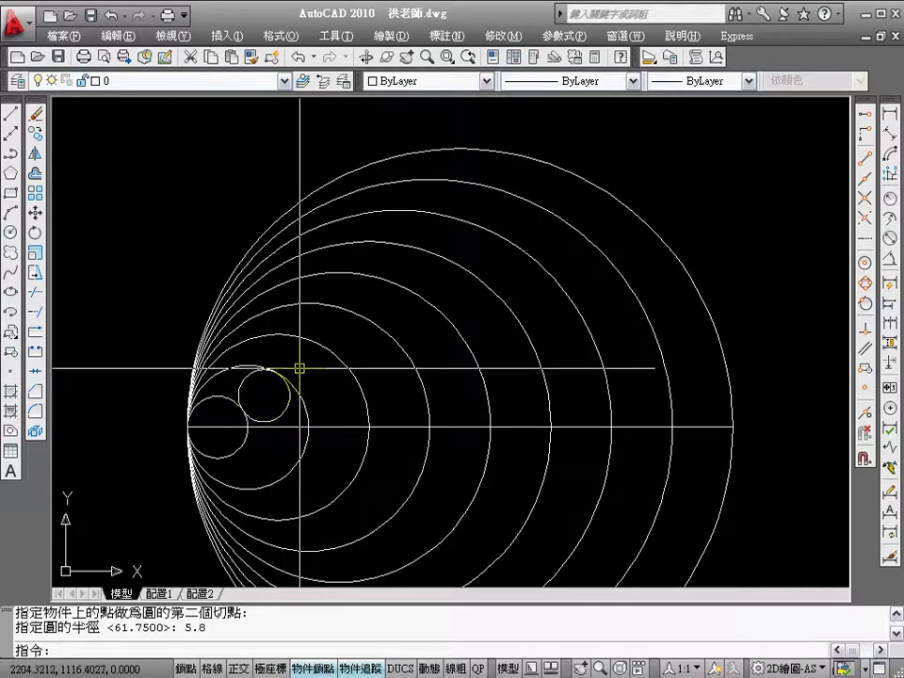
right_click(299, 372)
left_click(316, 379)
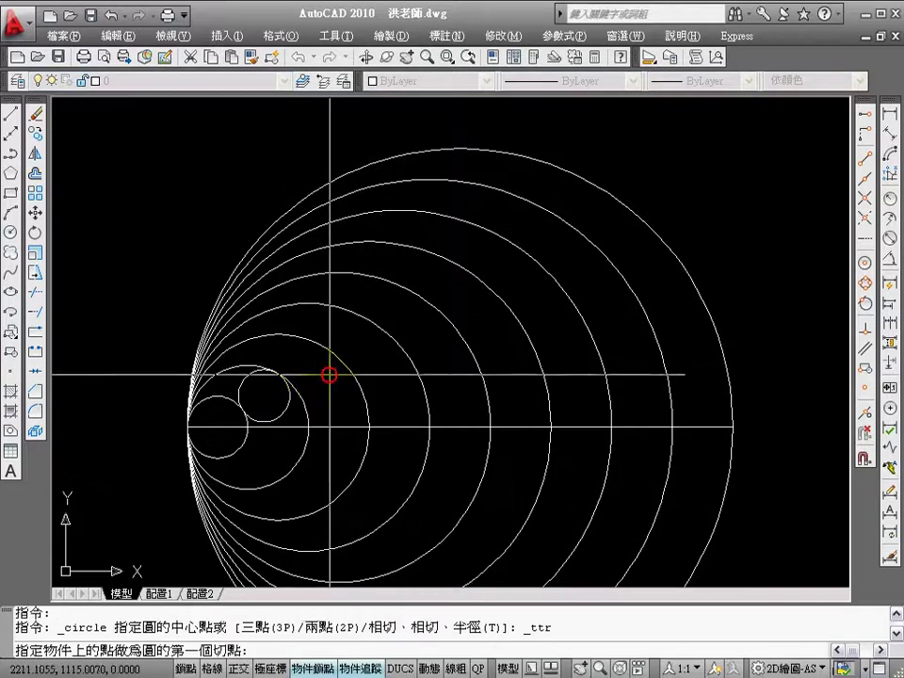
left_click(303, 386)
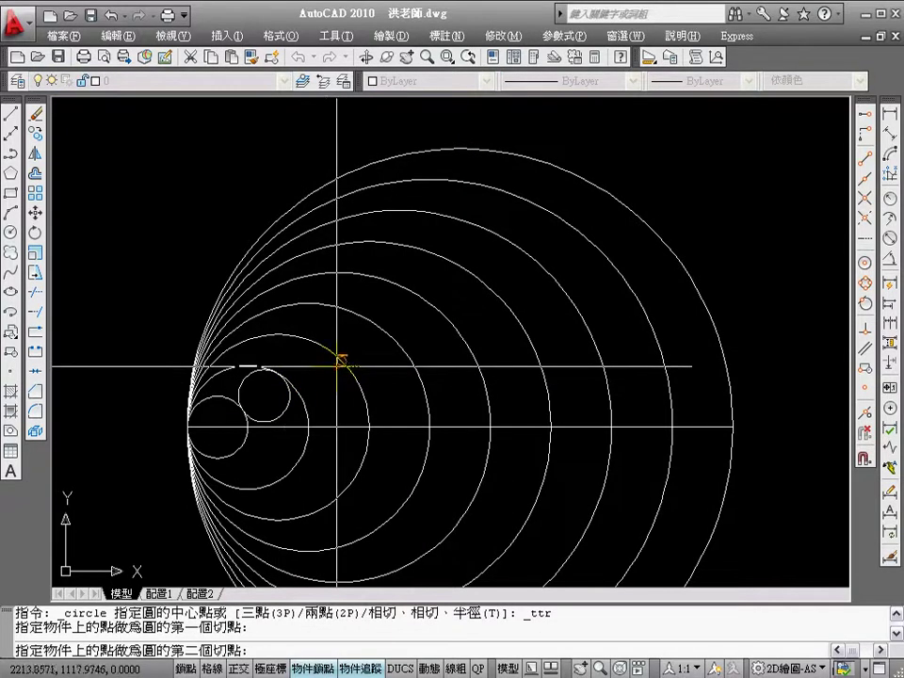
left_click(338, 360)
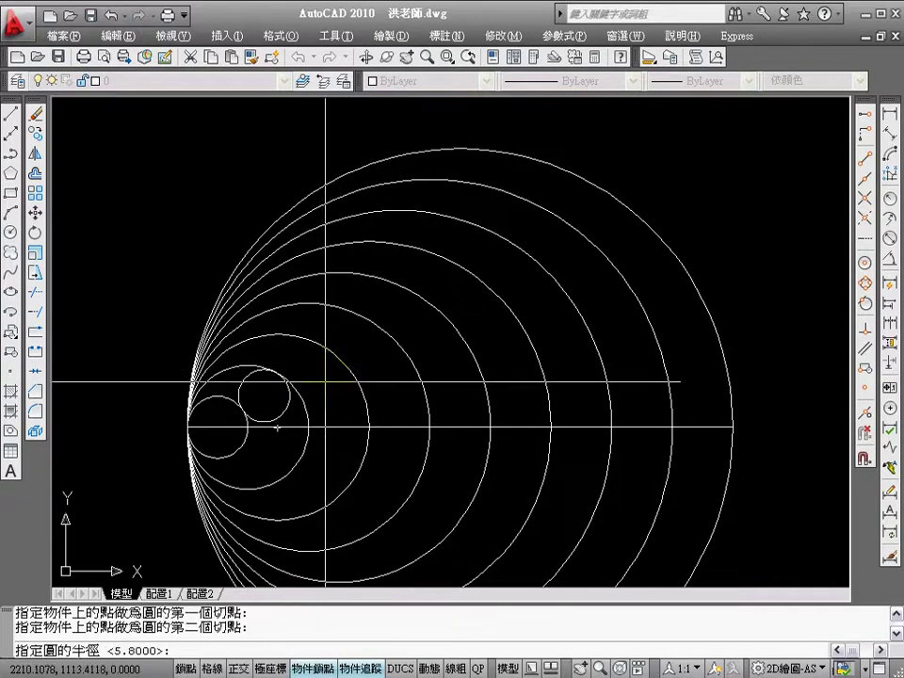
key("Return")
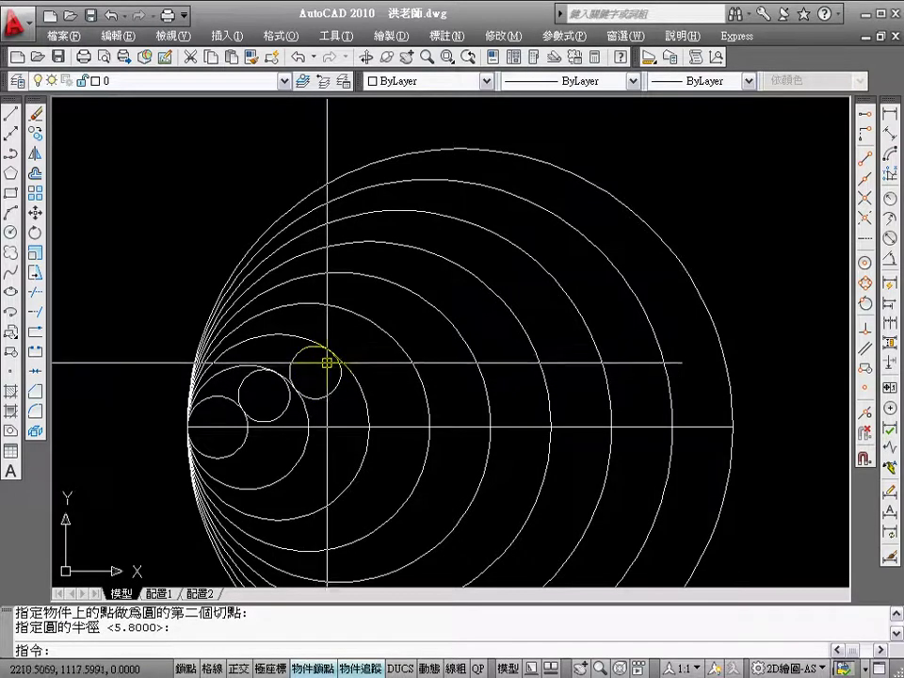
Step: Add the third and fourth radius-5.8 tangent circles between the next nested pairs
right_click(357, 349)
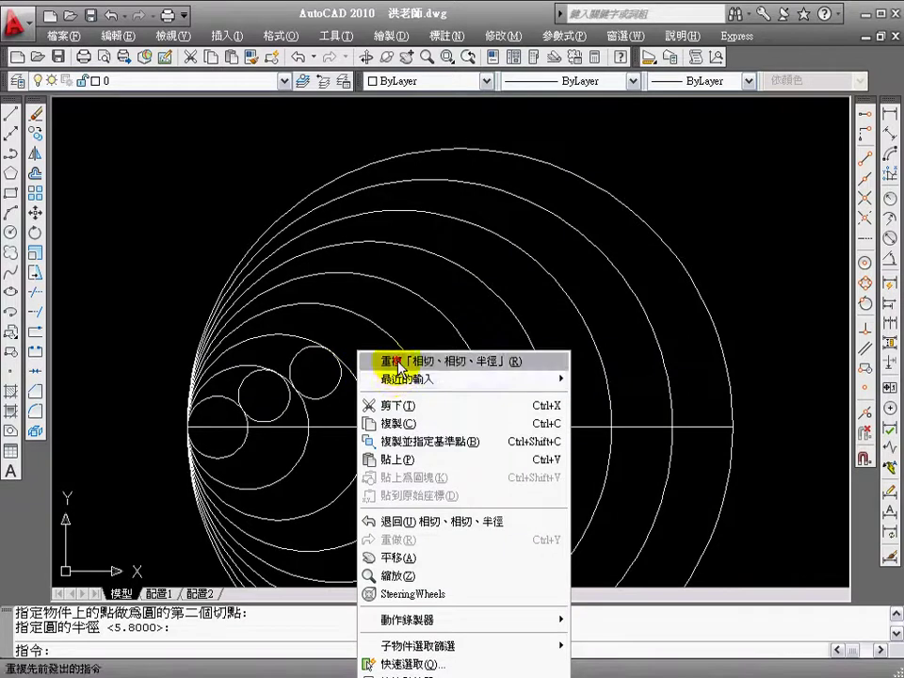
left_click(397, 360)
left_click(347, 364)
left_click(391, 338)
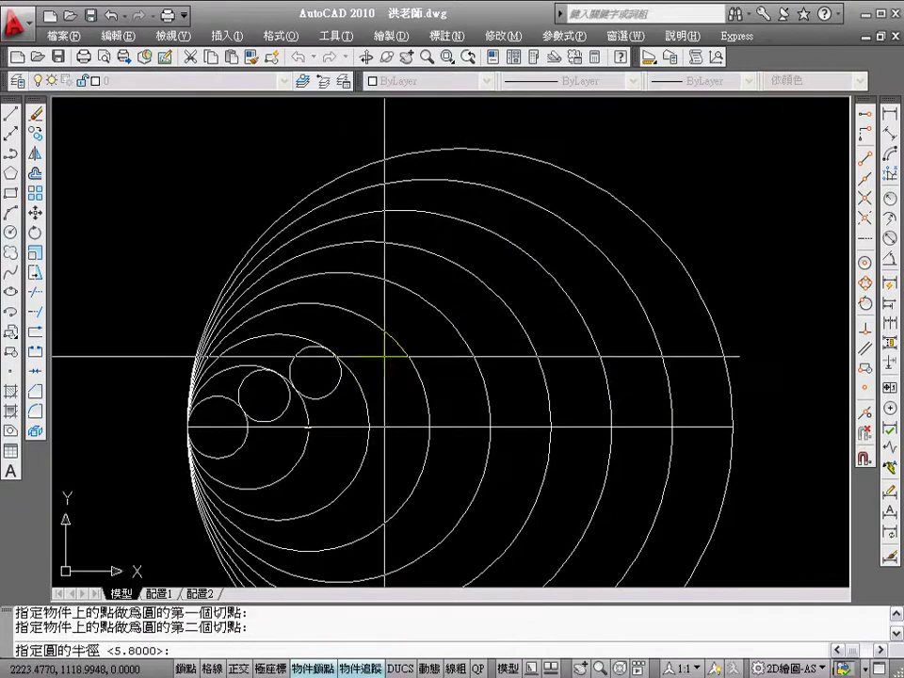
key("Return")
right_click(437, 333)
left_click(467, 345)
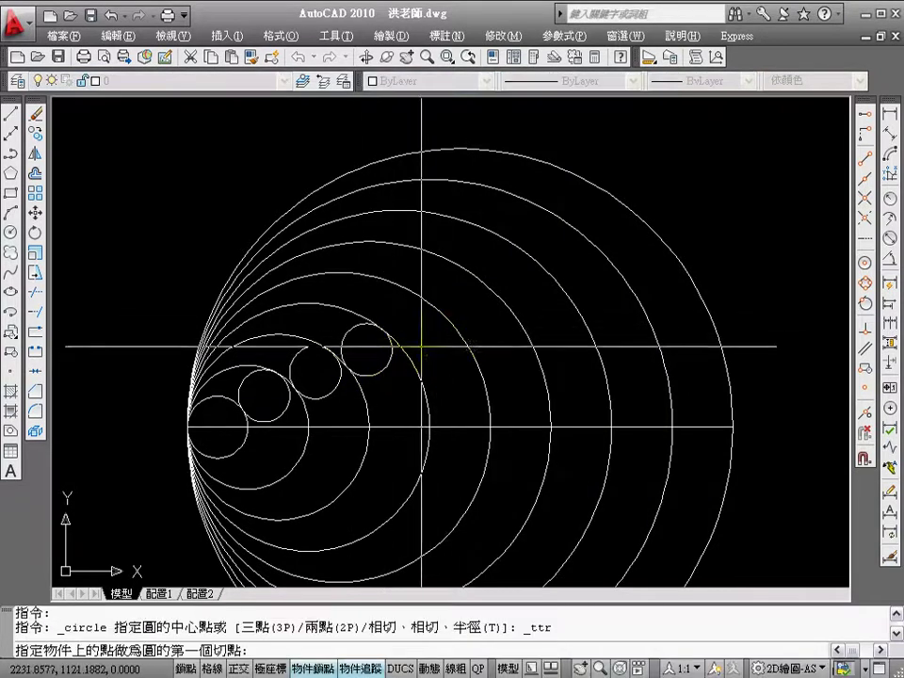
left_click(412, 348)
left_click(439, 333)
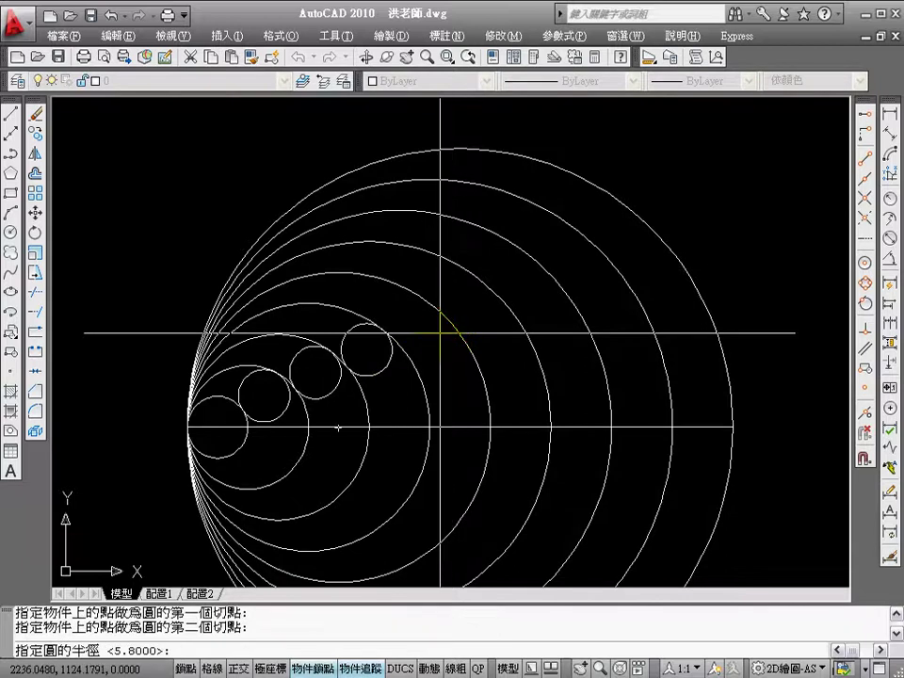
key("Return")
Step: Add the fifth and sixth radius-5.8 tangent circles further outward
right_click(480, 332)
left_click(499, 335)
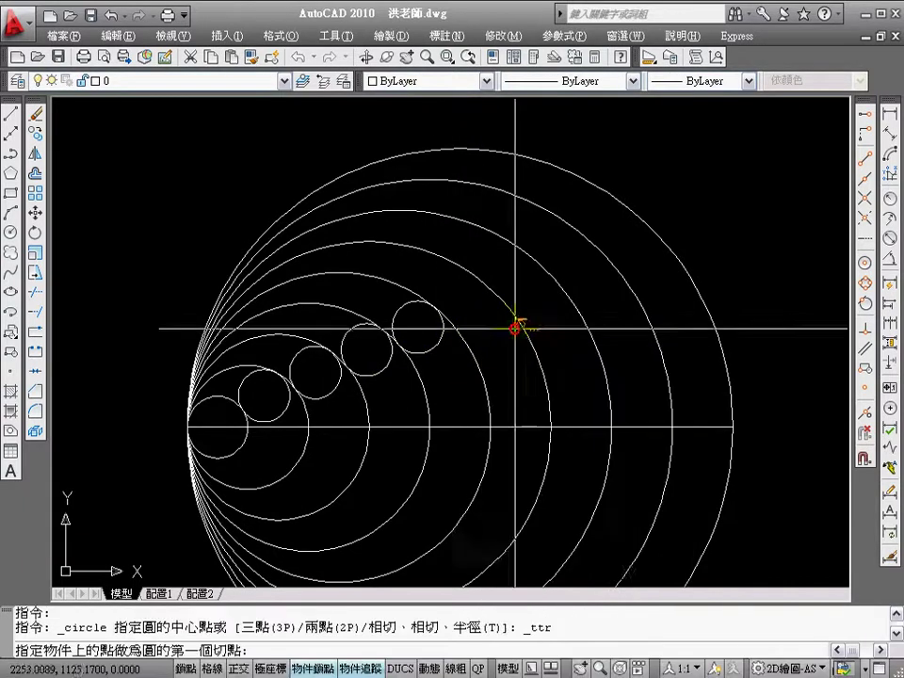
left_click(461, 320)
left_click(490, 303)
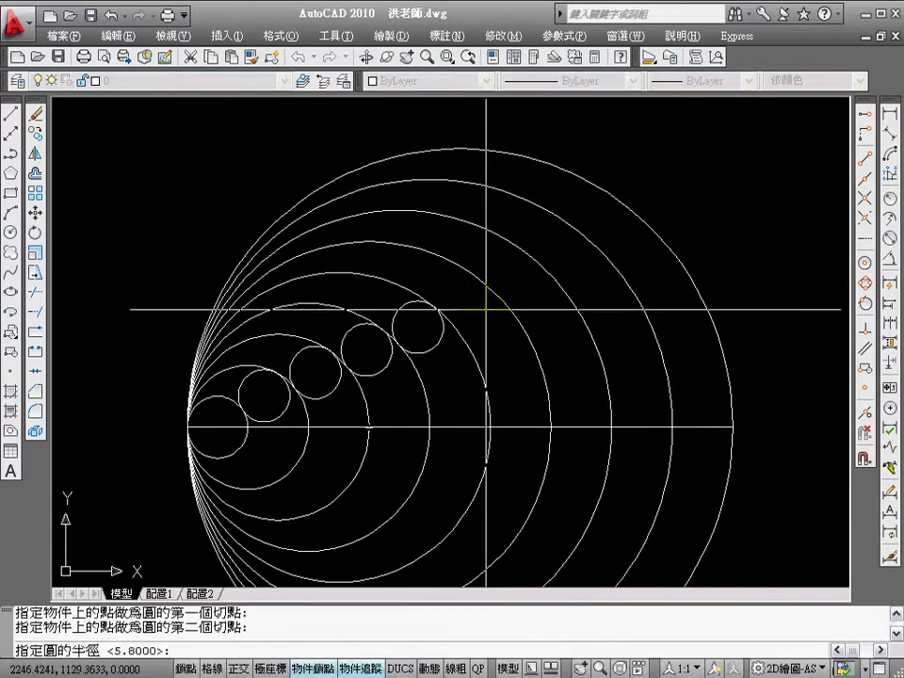
key("Return")
right_click(533, 287)
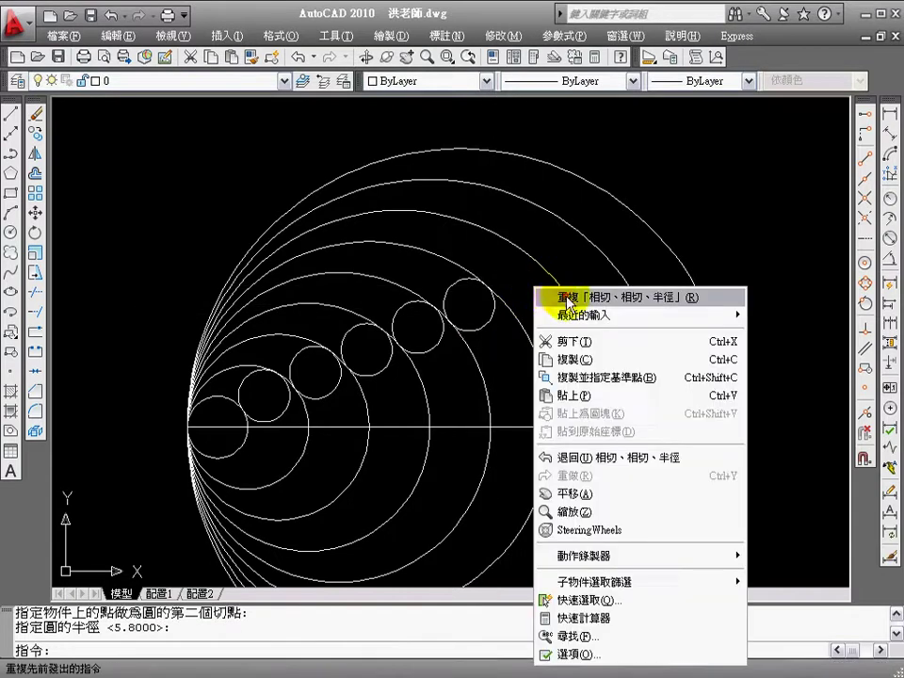
left_click(569, 297)
left_click(514, 310)
left_click(556, 287)
key("Return")
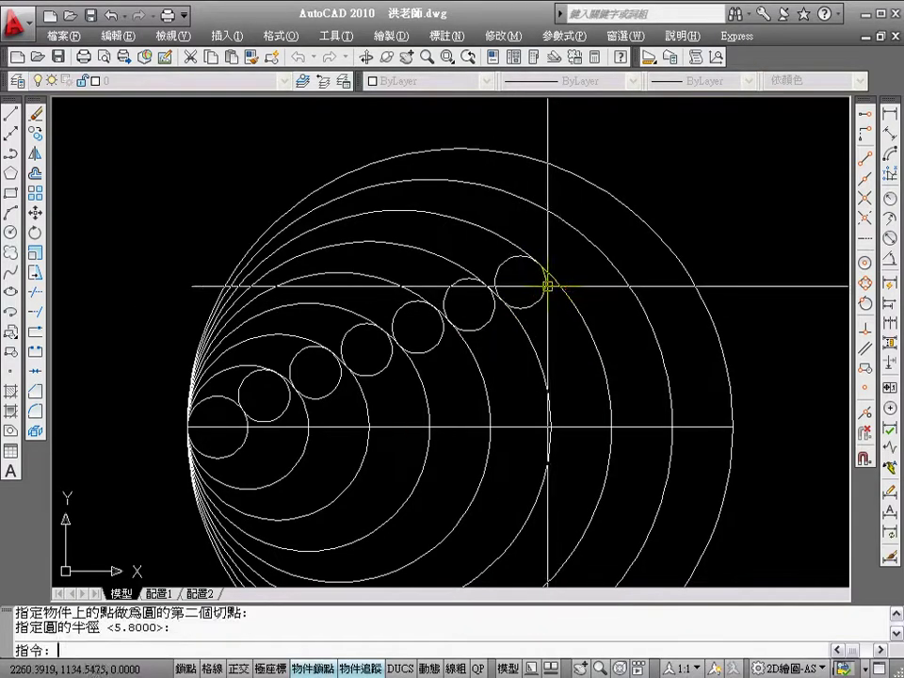
Step: Add the seventh and eighth radius-5.8 tangent circles, the last touching the outer circle
right_click(588, 266)
left_click(607, 275)
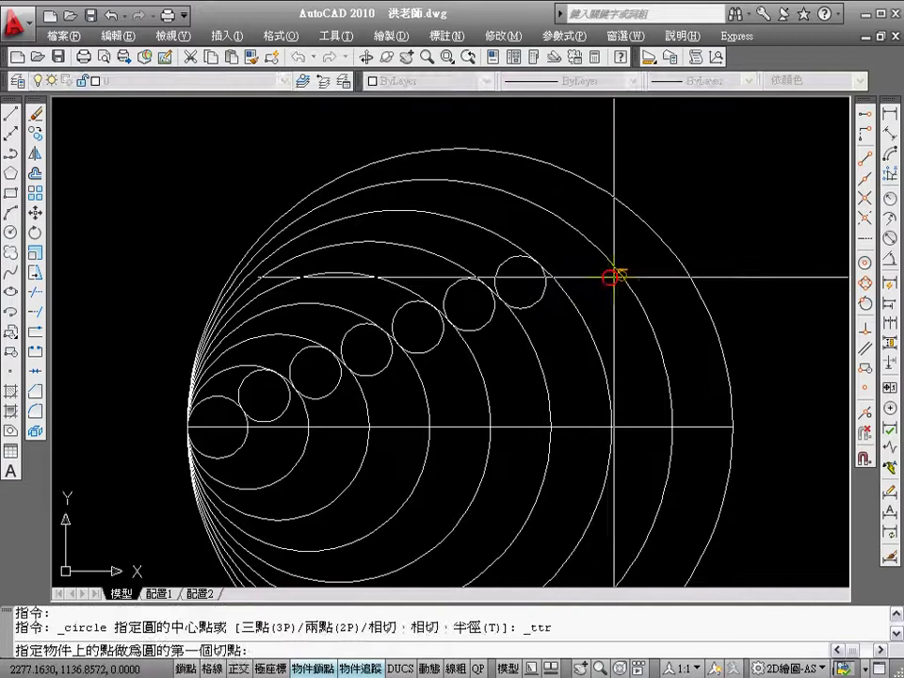
left_click(562, 284)
left_click(599, 261)
key("Return")
right_click(635, 241)
left_click(650, 250)
left_click(615, 249)
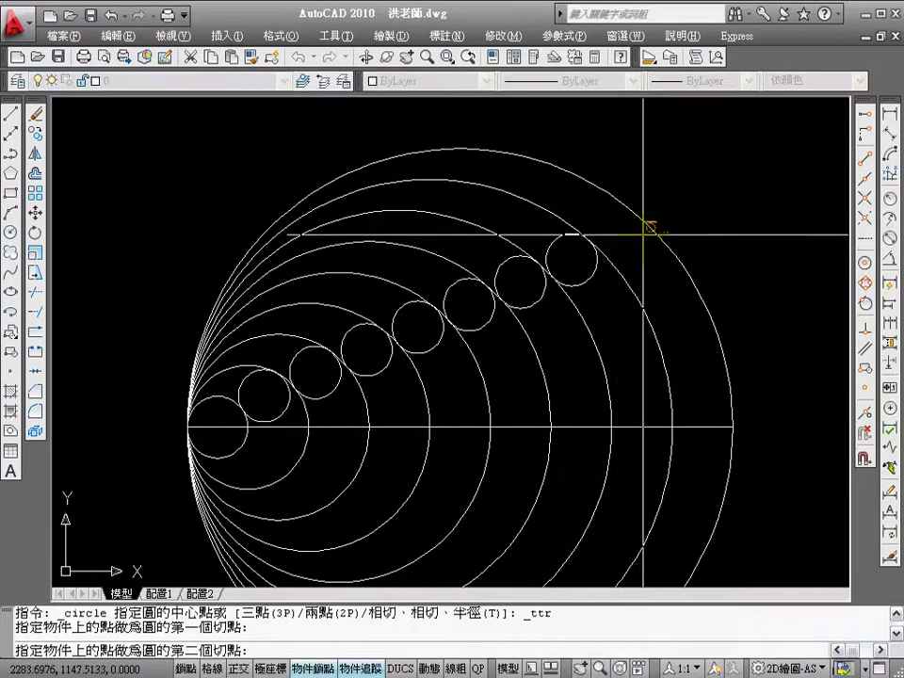
left_click(643, 234)
key("Return")
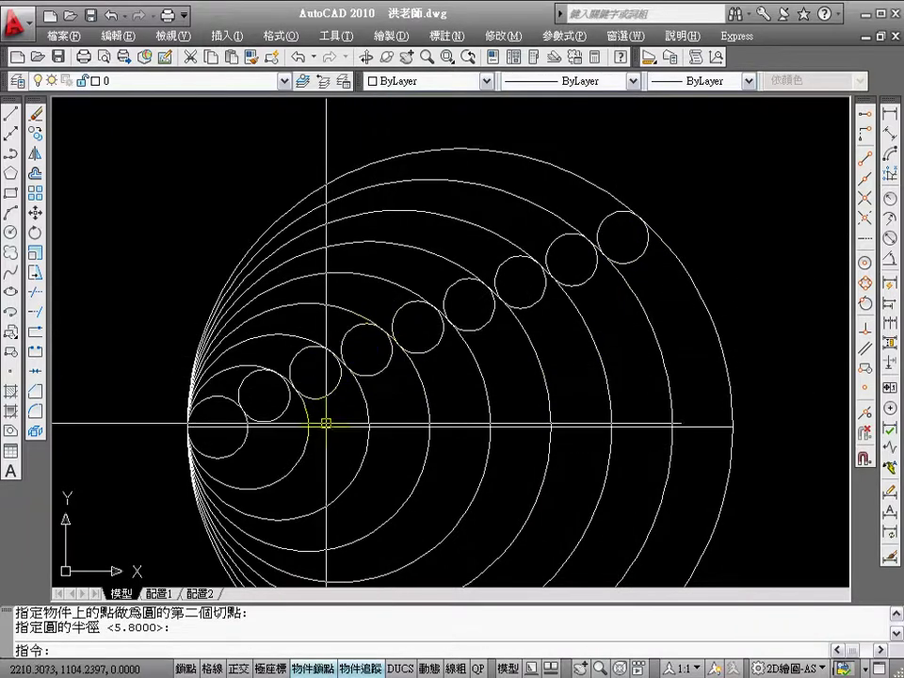
Step: Trim away the lower-right parts of the nested circles, using the small circles as cutting edges
type("tr")
key("Return")
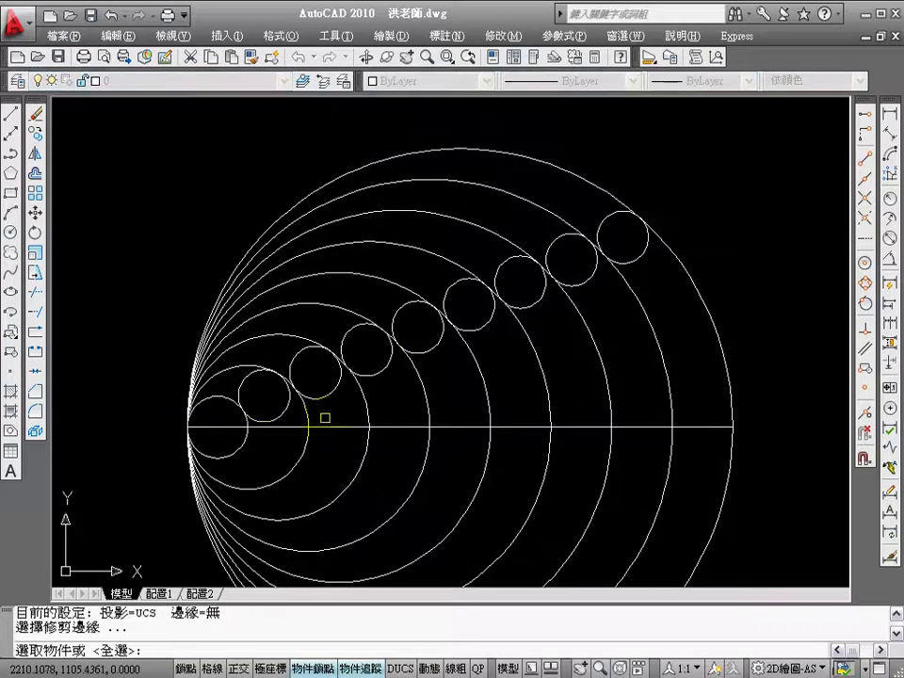
left_click(213, 398)
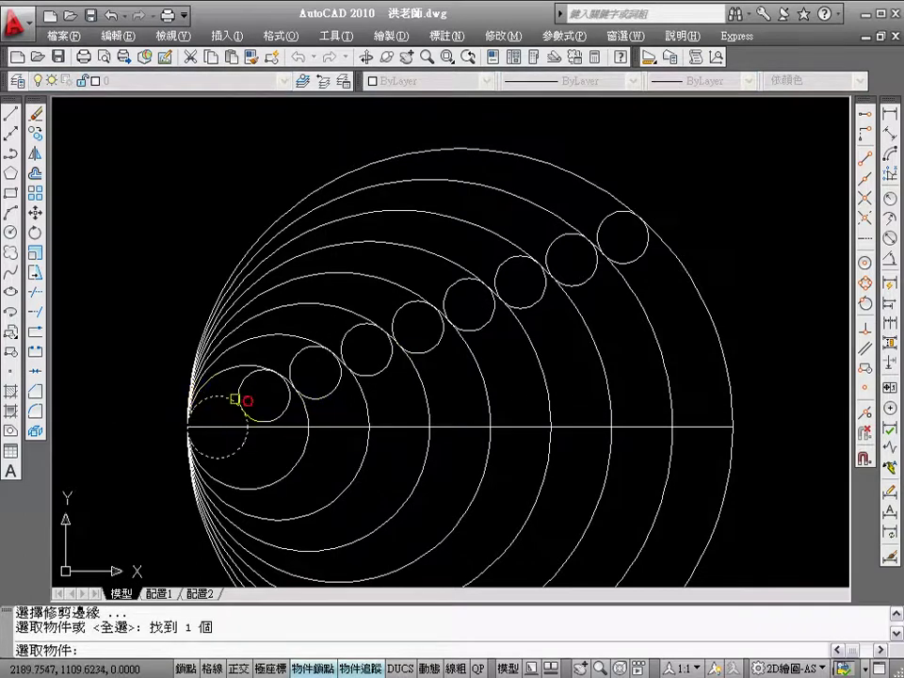
left_click(281, 413)
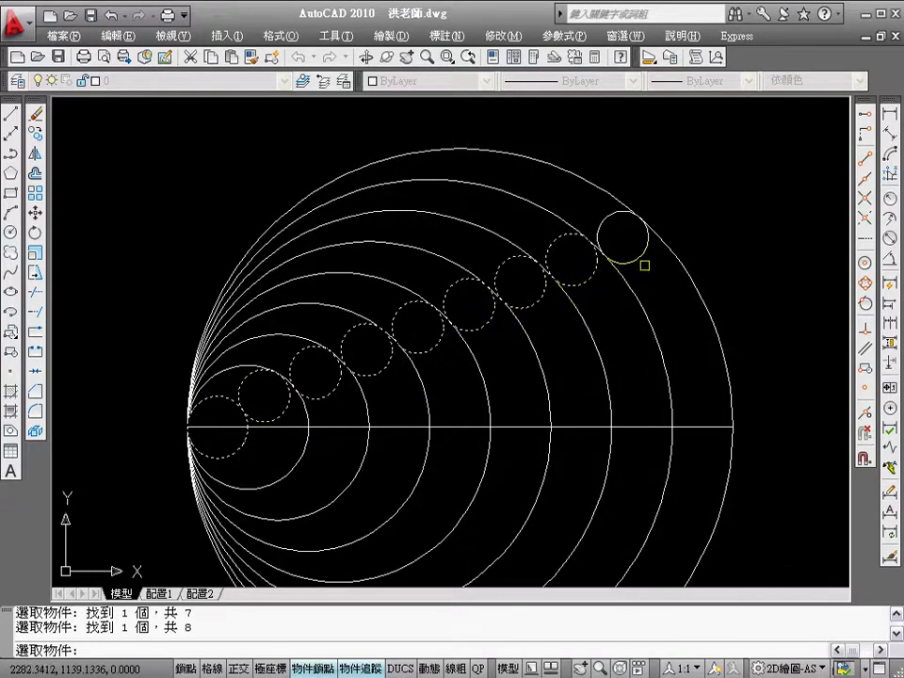
right_click(660, 276)
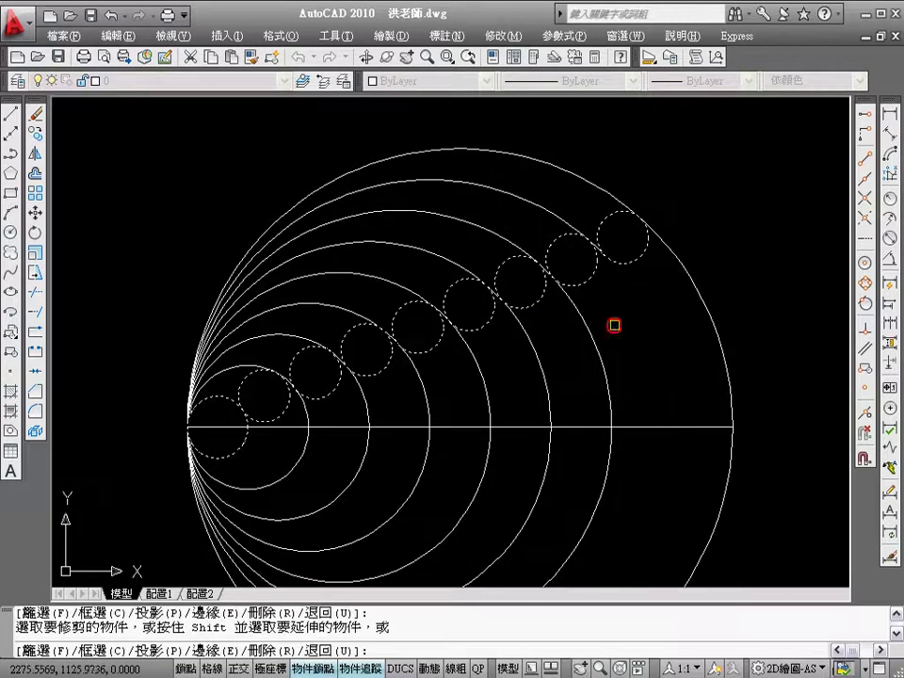
left_click(533, 356)
left_click(476, 370)
left_click(418, 388)
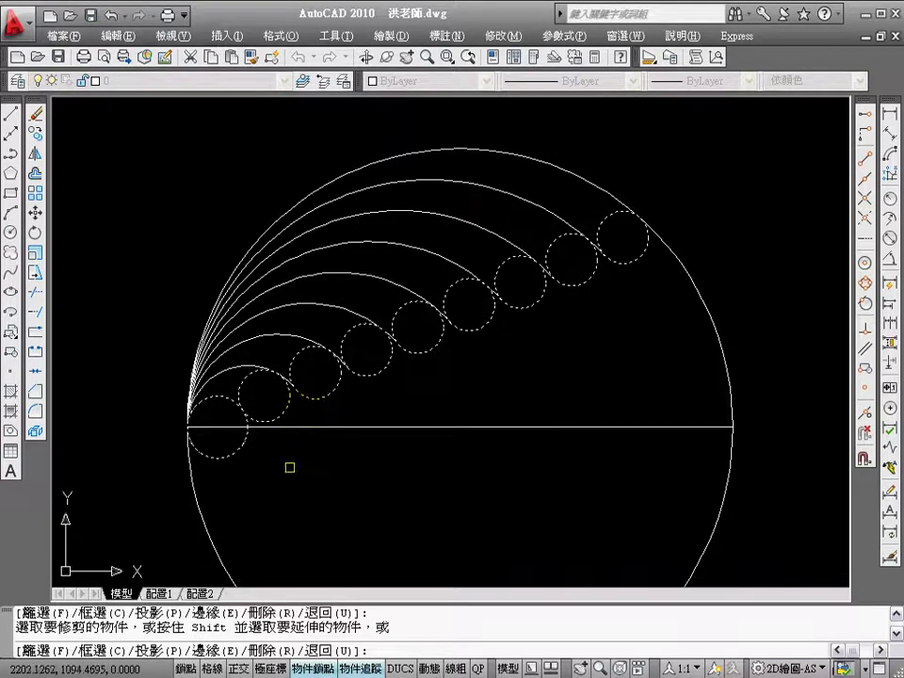
key("Return")
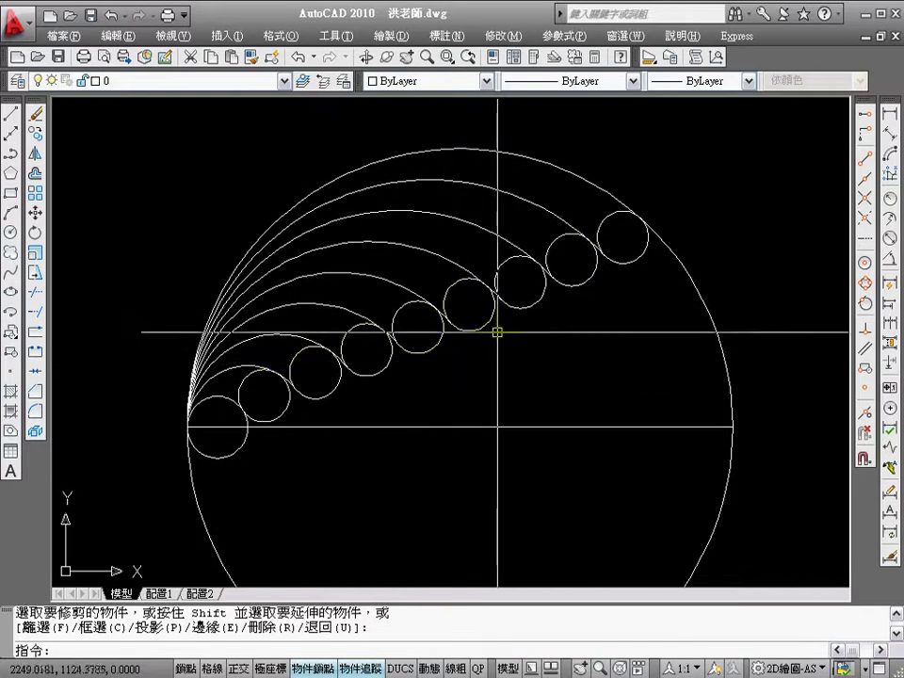
Step: Trim a small circle's upper-left part, using two arcs as cutting edges
type("tr")
key("Return")
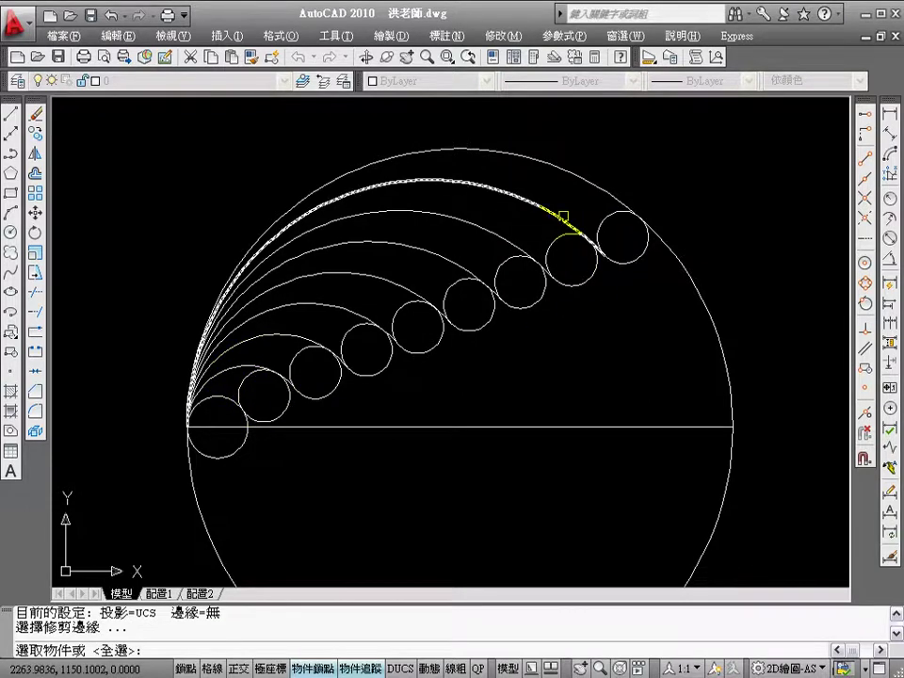
left_click(555, 215)
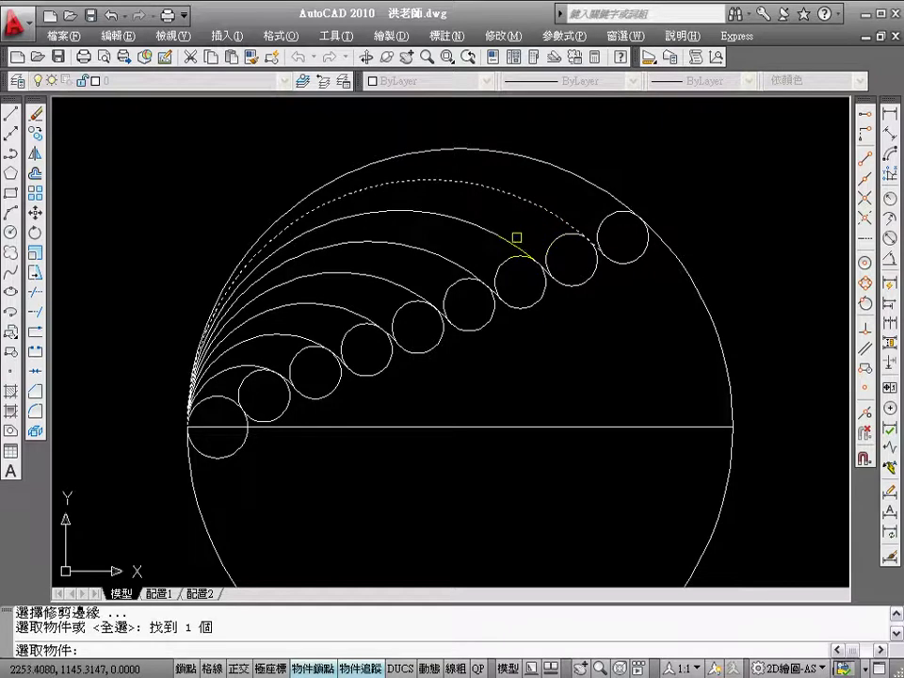
left_click(501, 239)
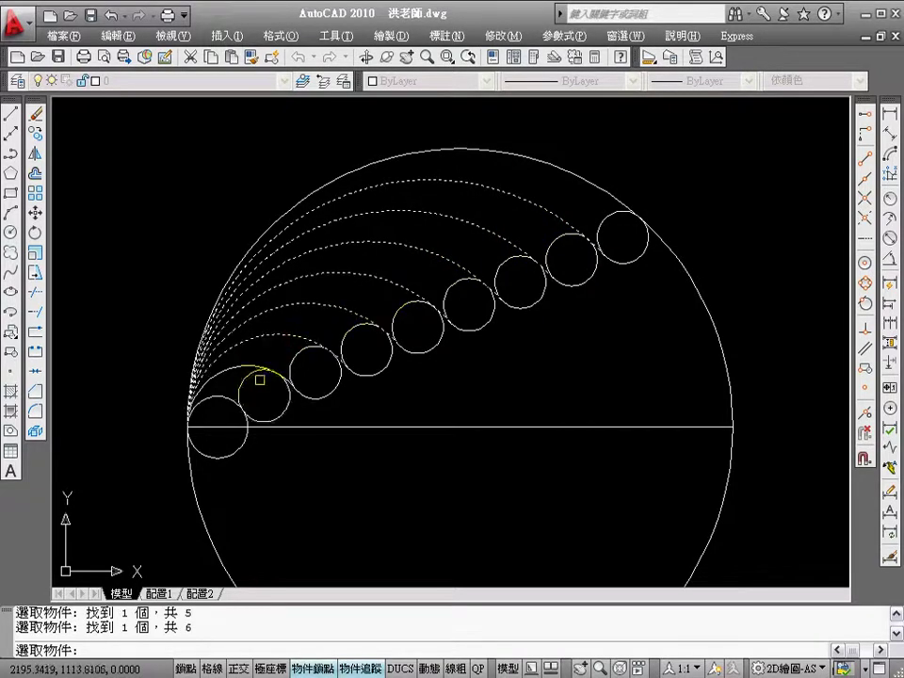
key("Return")
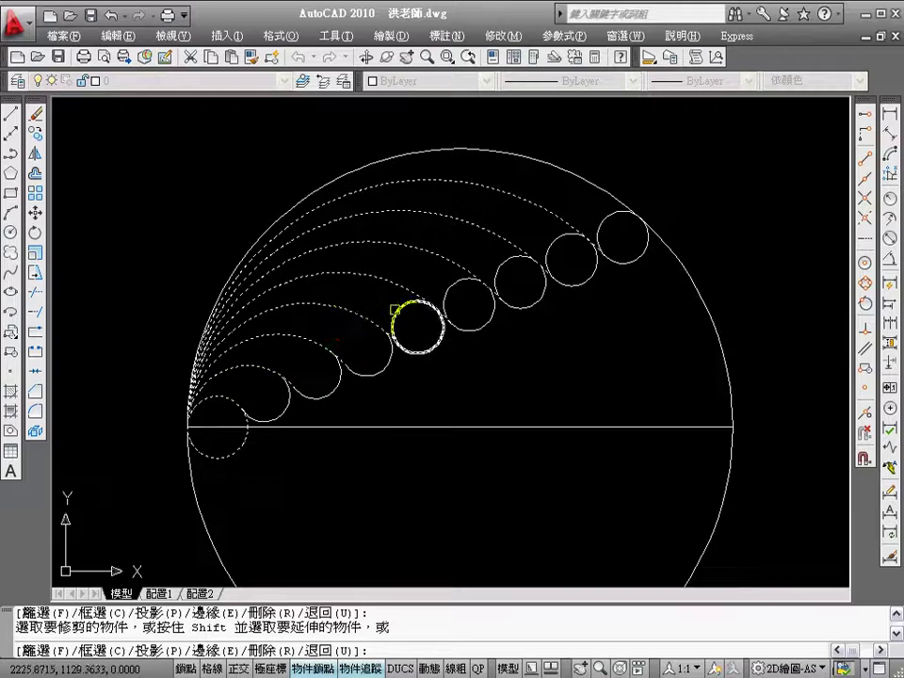
left_click(503, 271)
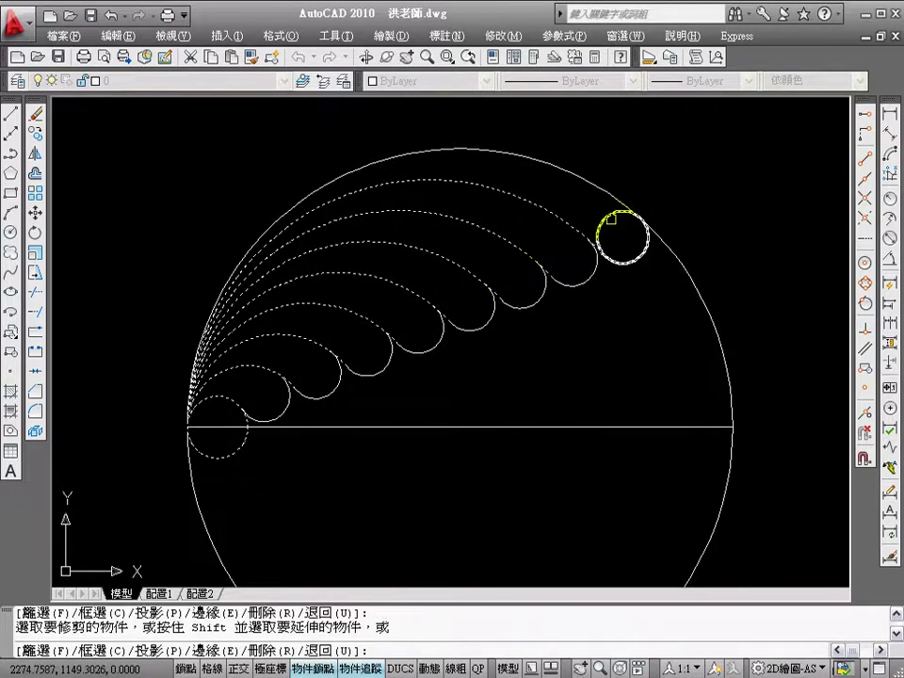
Step: Trim the top small circle's upper-left part against the top arc and the big circle
right_click(520, 197)
key("Return")
left_click(572, 223)
left_click(601, 192)
key("Return")
left_click(602, 213)
key("Return")
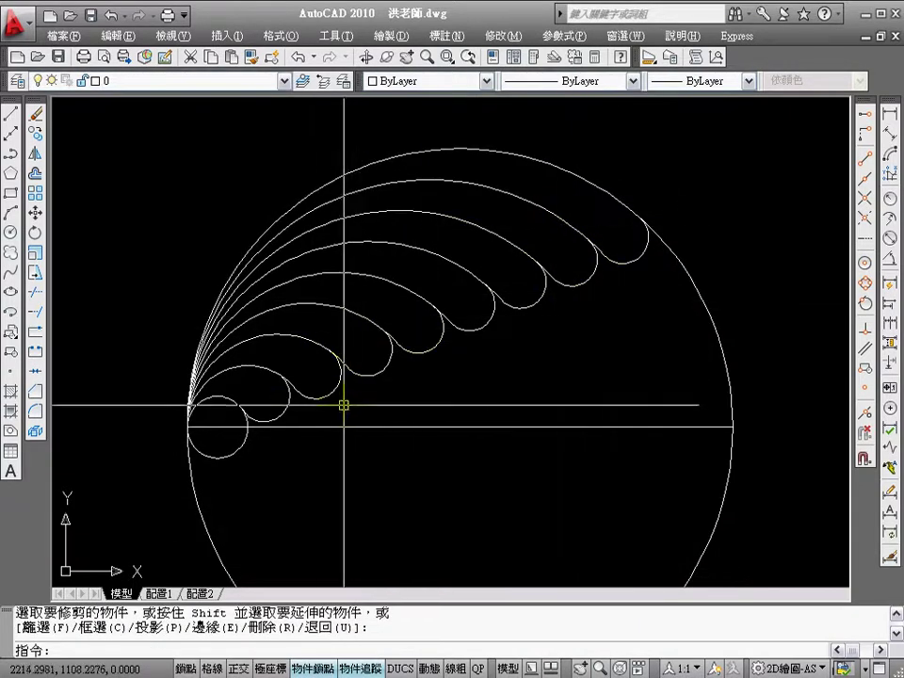
Step: Pan and window-zoom onto the smallest scallops at the diameter's left end
middle_click_drag(292, 440, 430, 338)
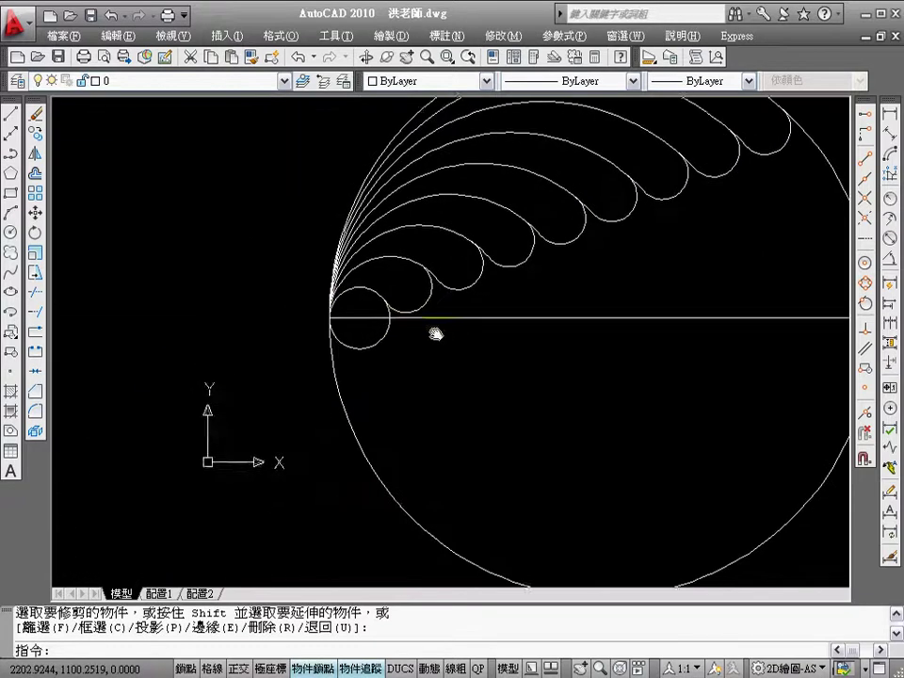
type("z")
key("Return")
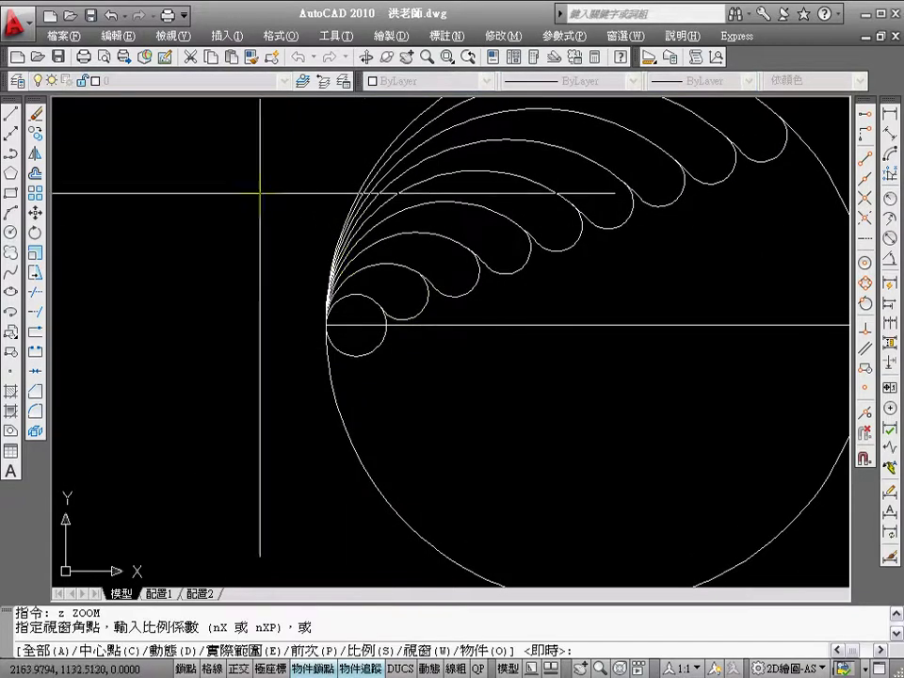
left_click(259, 193)
left_click(603, 443)
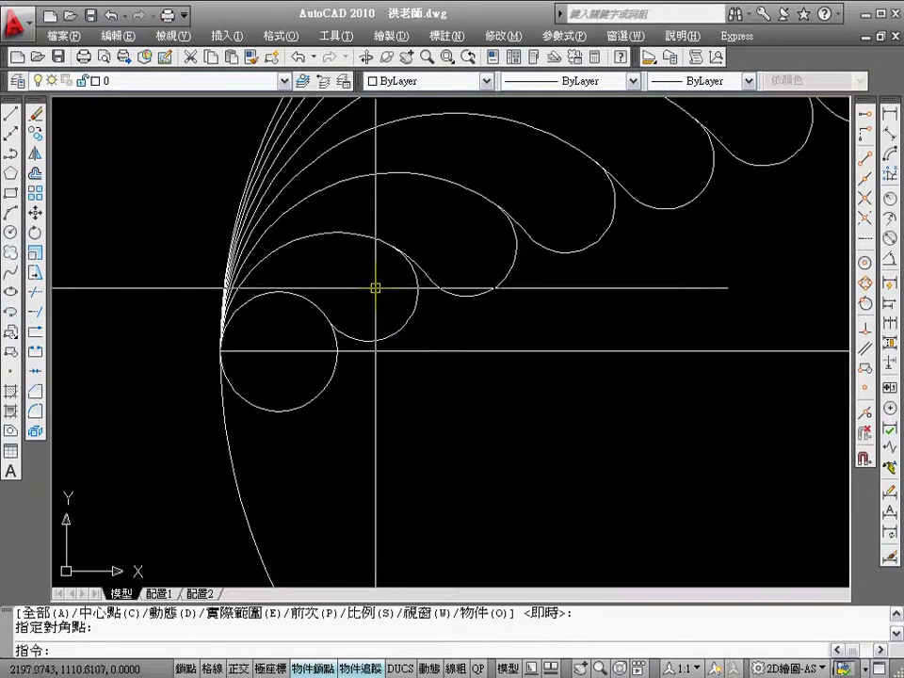
Step: Draw a circle centred on an arc's centre, with radius reaching the arc's endpoint
type("c")
key("Return")
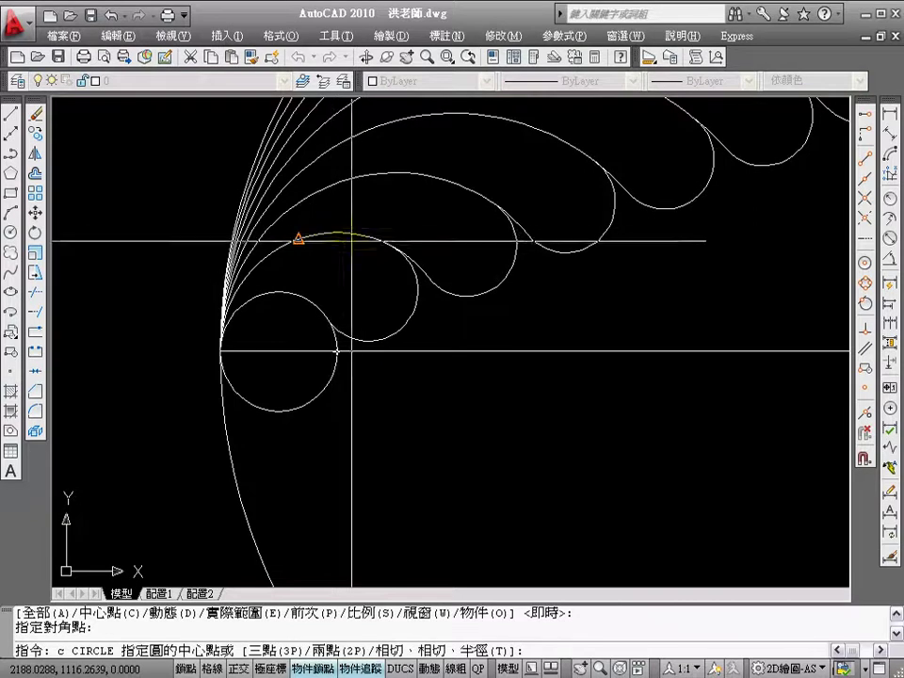
left_click(864, 265)
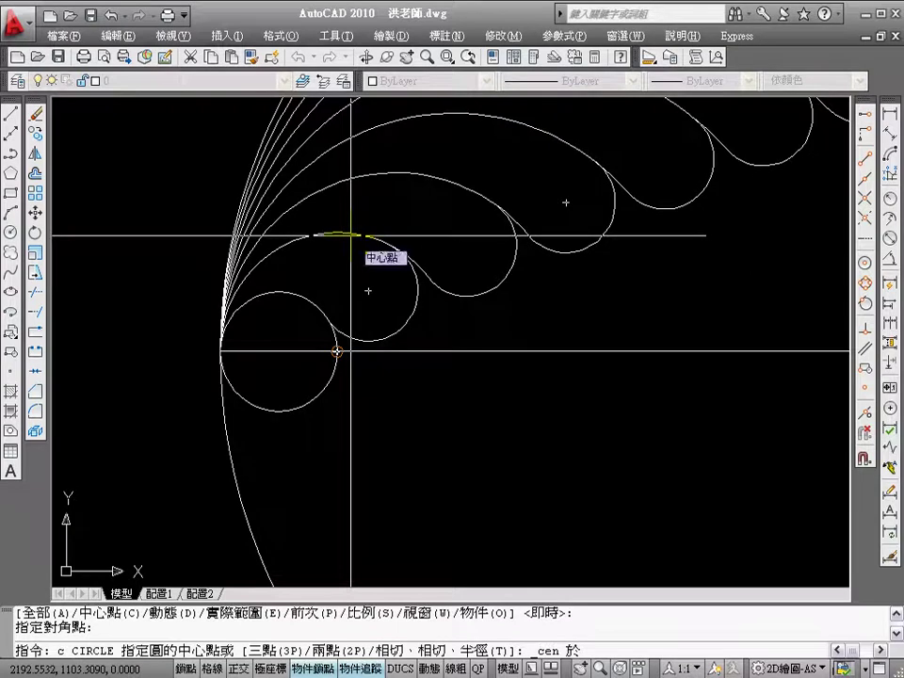
left_click(351, 235)
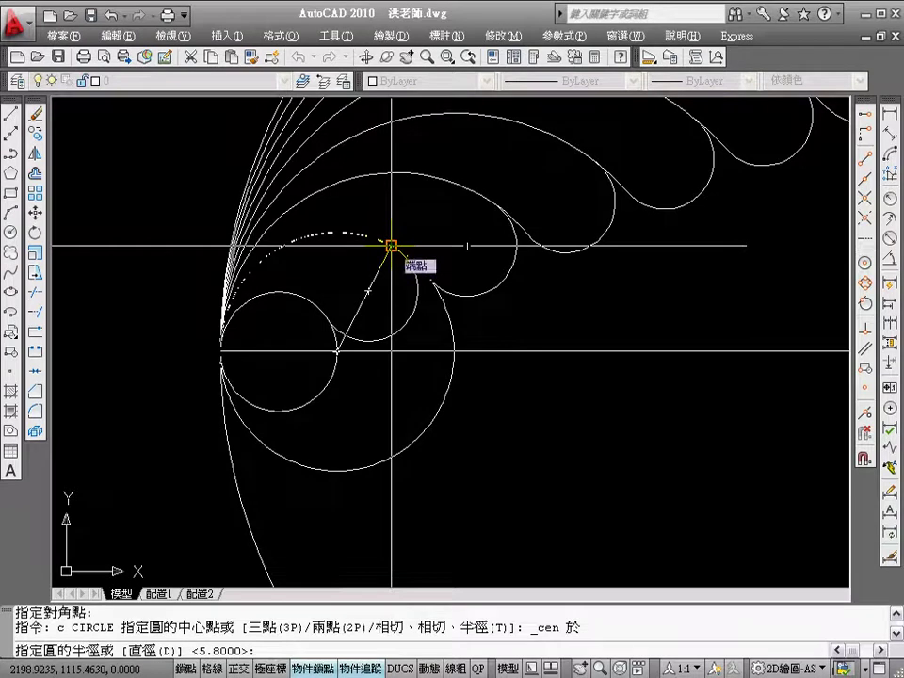
left_click(391, 246)
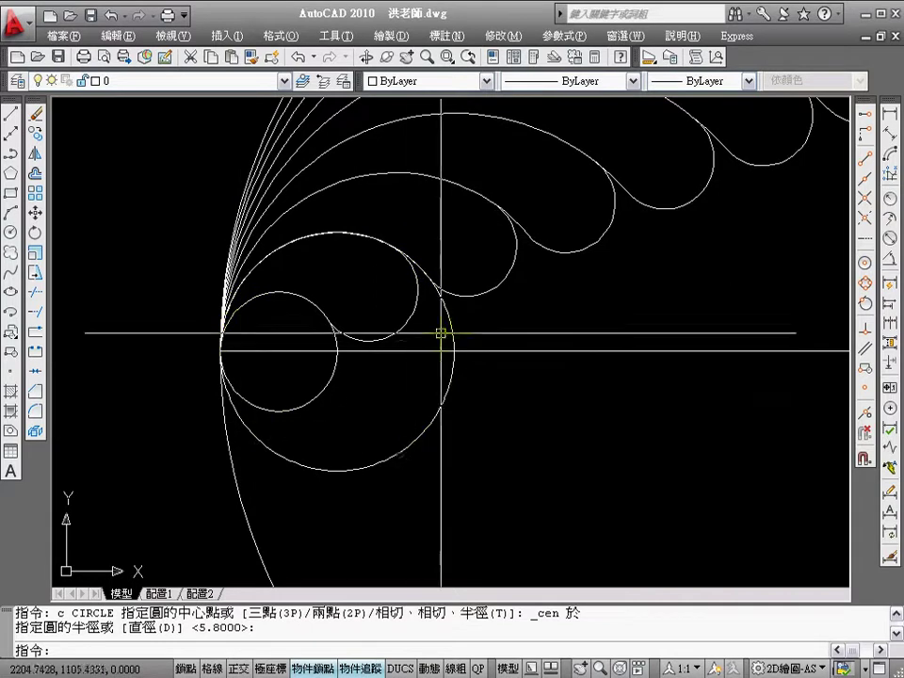
Step: Trim away the new circle's upper half at the horizontal diameter
type("tr")
key("Return")
left_click(512, 351)
key("Return")
left_click(452, 323)
key("Return")
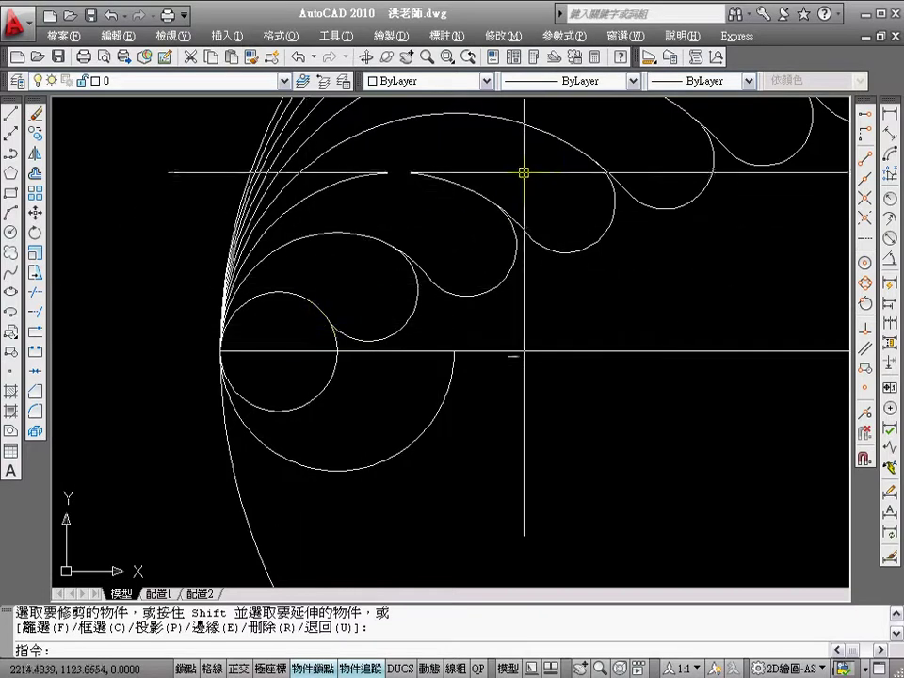
Step: Draw a larger circle centre-snapped on the diameter, its edge reaching the scallop chain's upper end
key("Return")
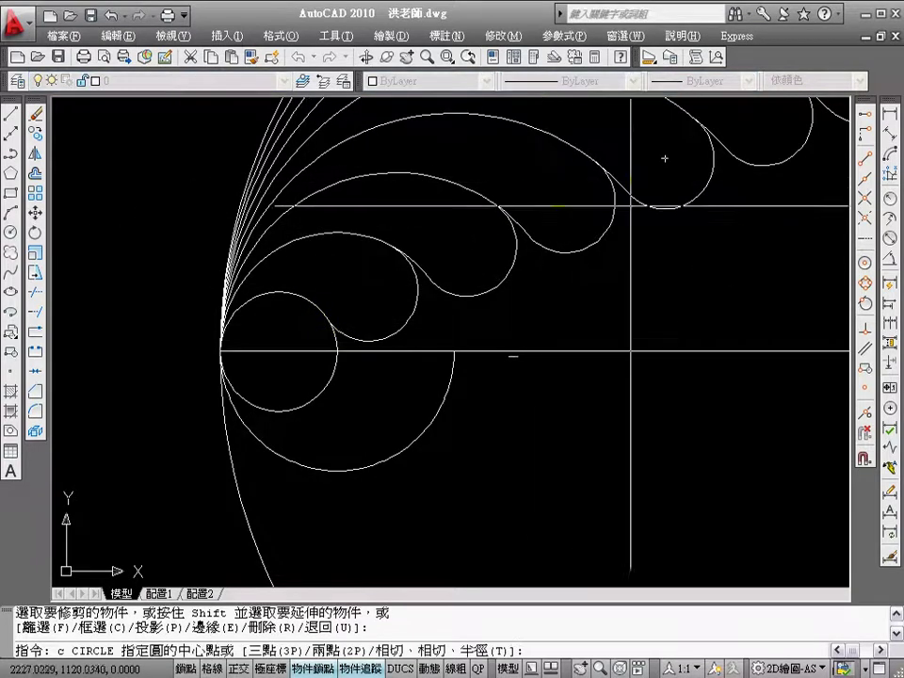
left_click(863, 268)
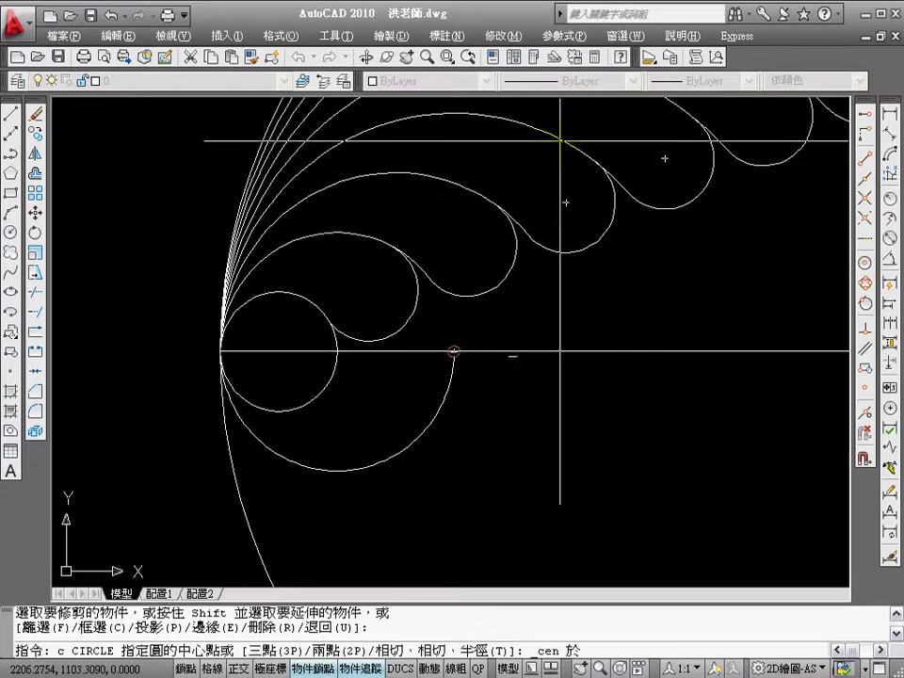
left_click(453, 351)
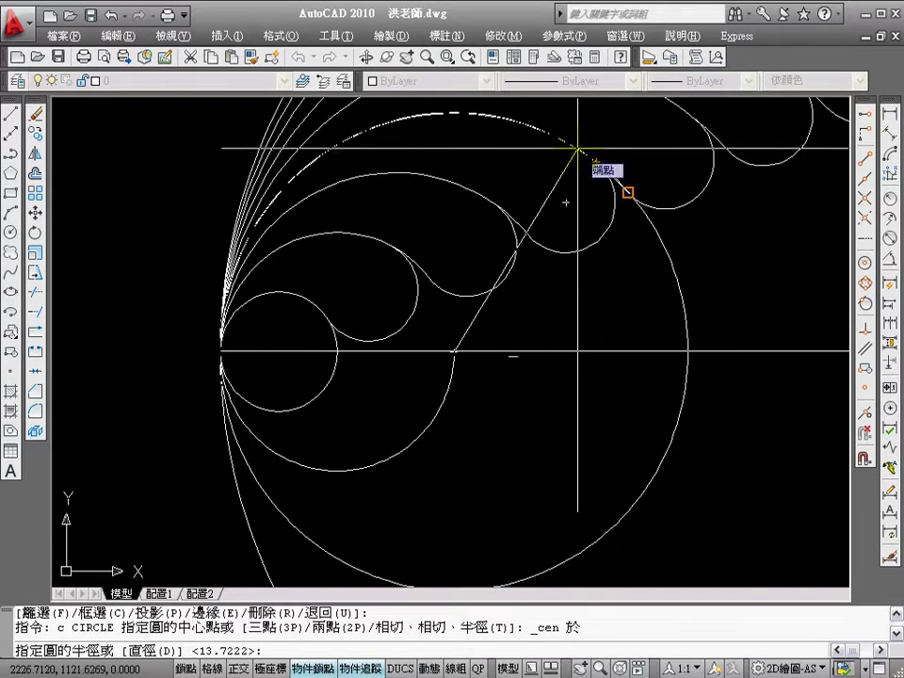
left_click(626, 192)
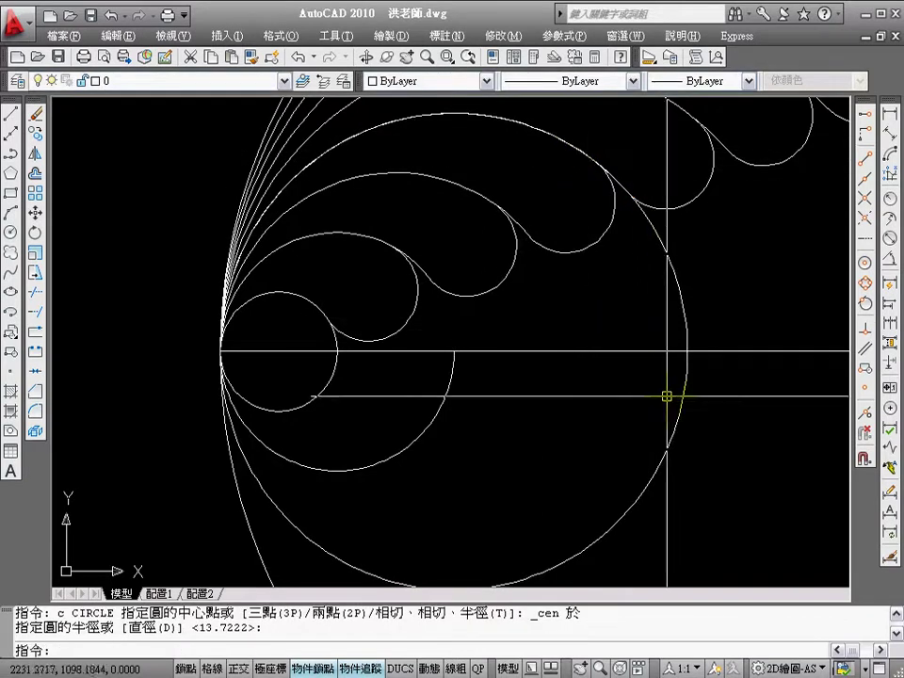
Step: Trim away the larger circle's upper half at the horizontal diameter
type("tr")
key("Return")
left_click(708, 351)
key("Return")
left_click(683, 315)
key("Return")
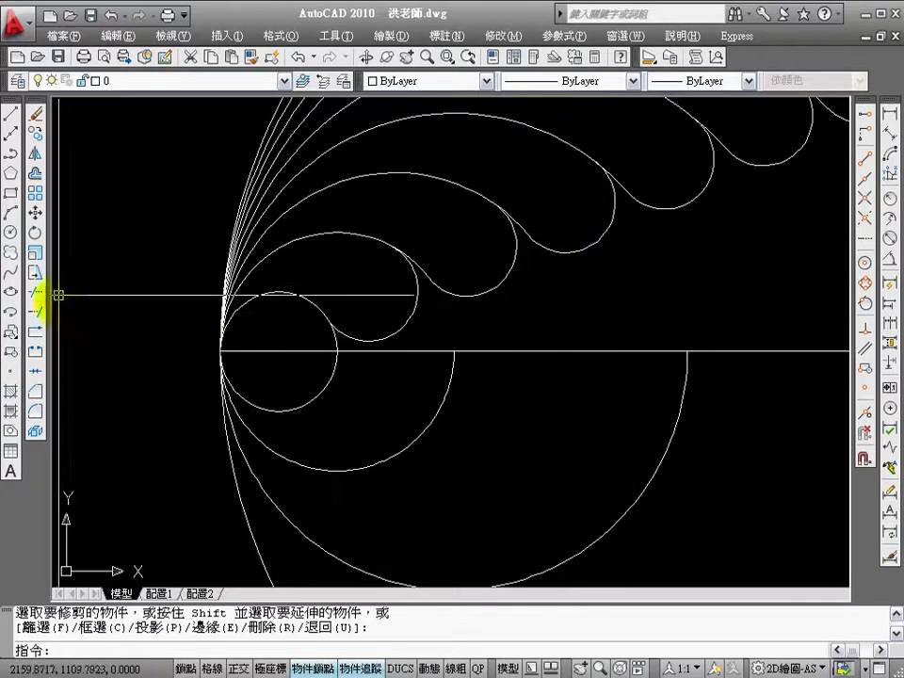
Step: Extend two nested arcs down to the horizontal diameter
left_click(34, 313)
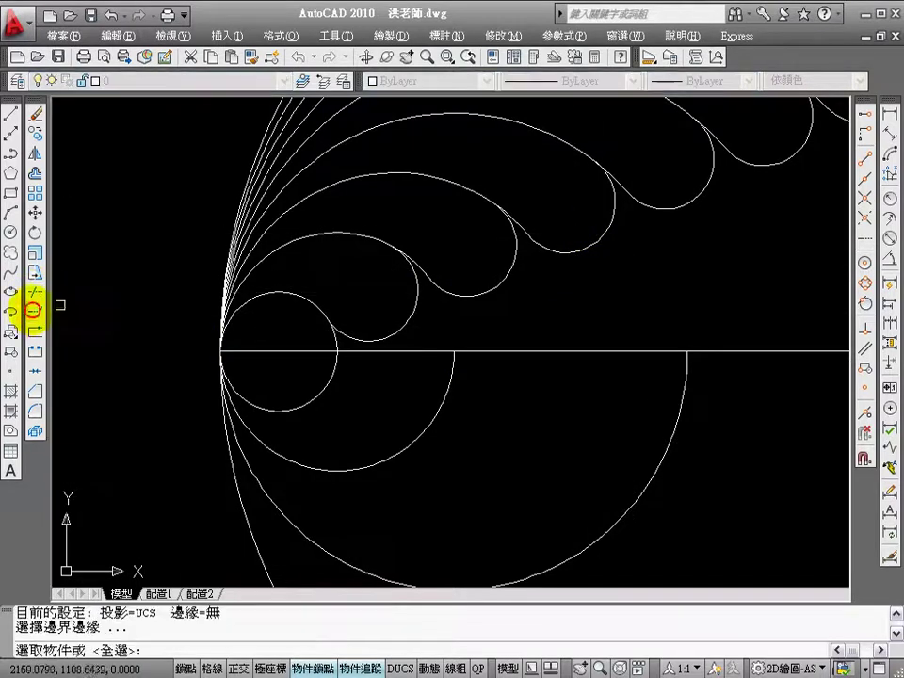
left_click(543, 352)
key("Return")
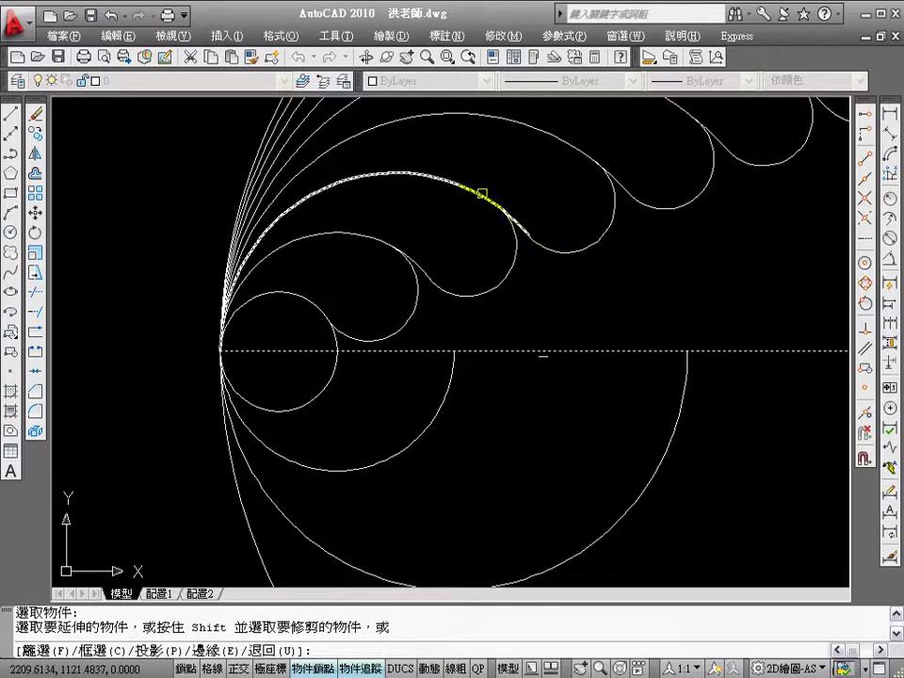
left_click(483, 194)
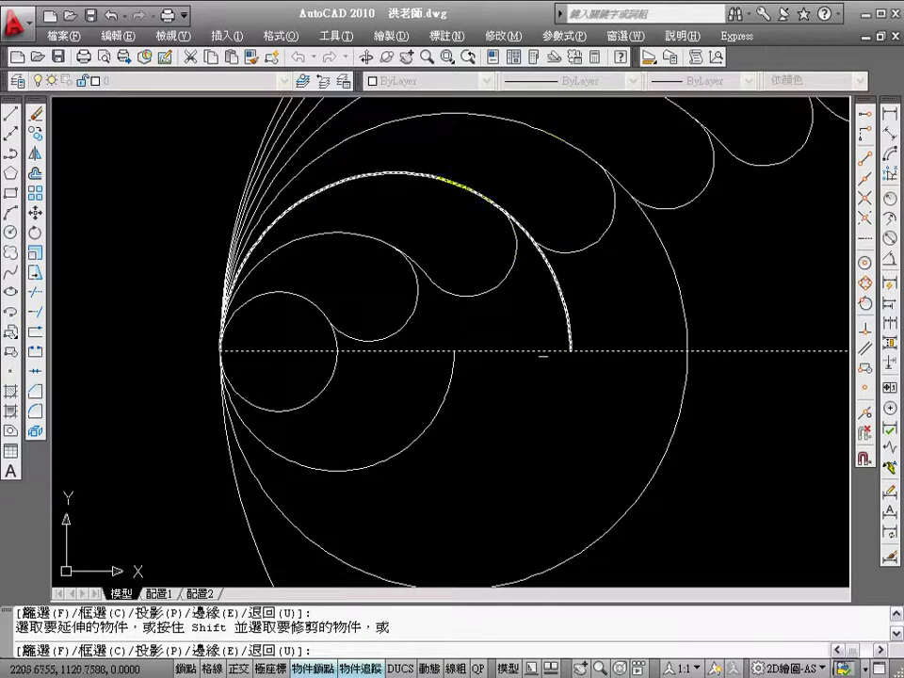
left_click(387, 239)
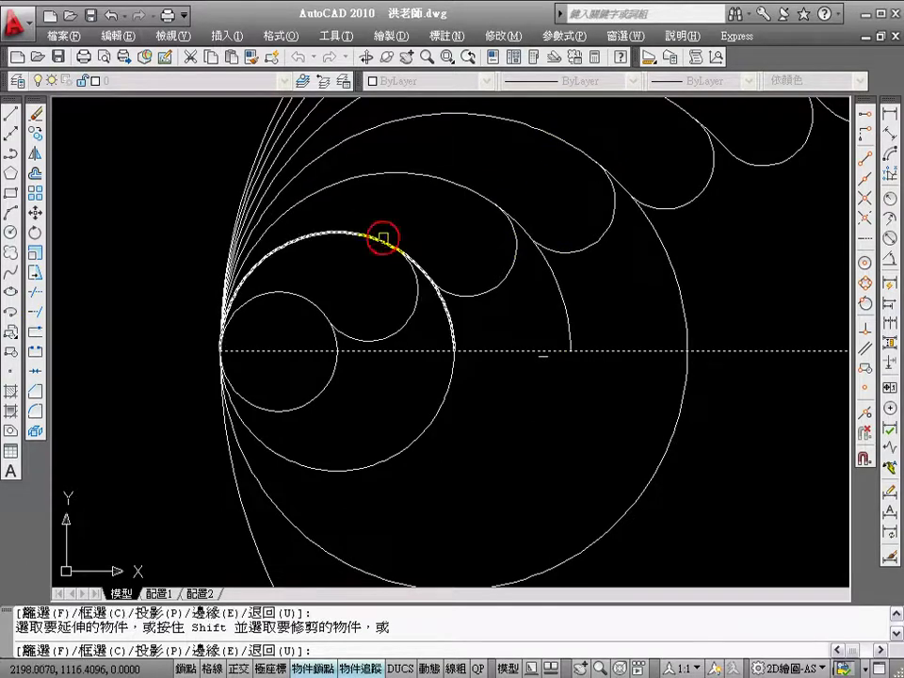
key("Return")
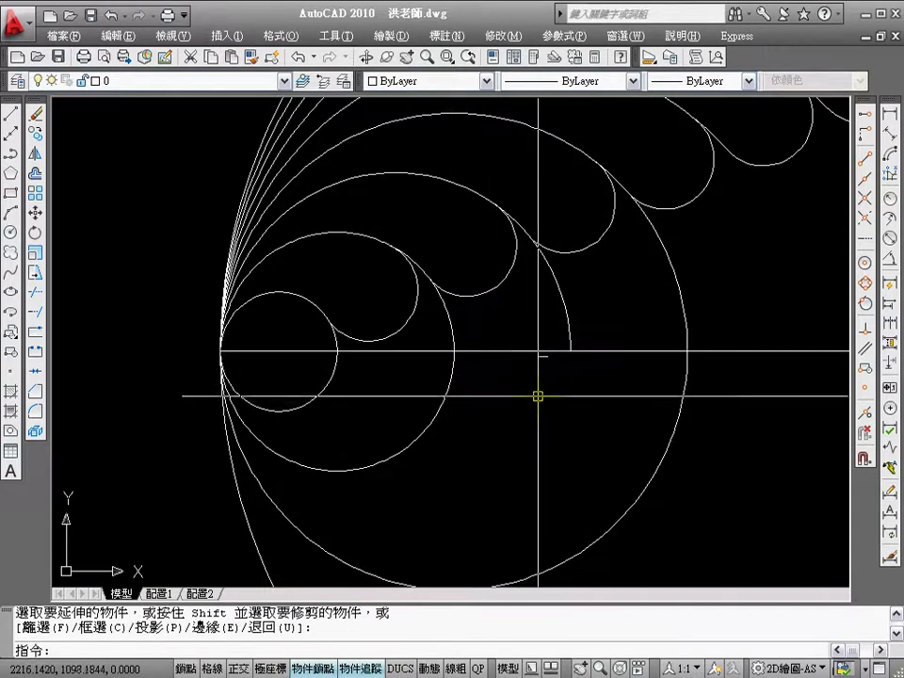
Step: Draw a two-point circle on the diameter from the scallop junction to the big circle's edge
left_click(392, 37)
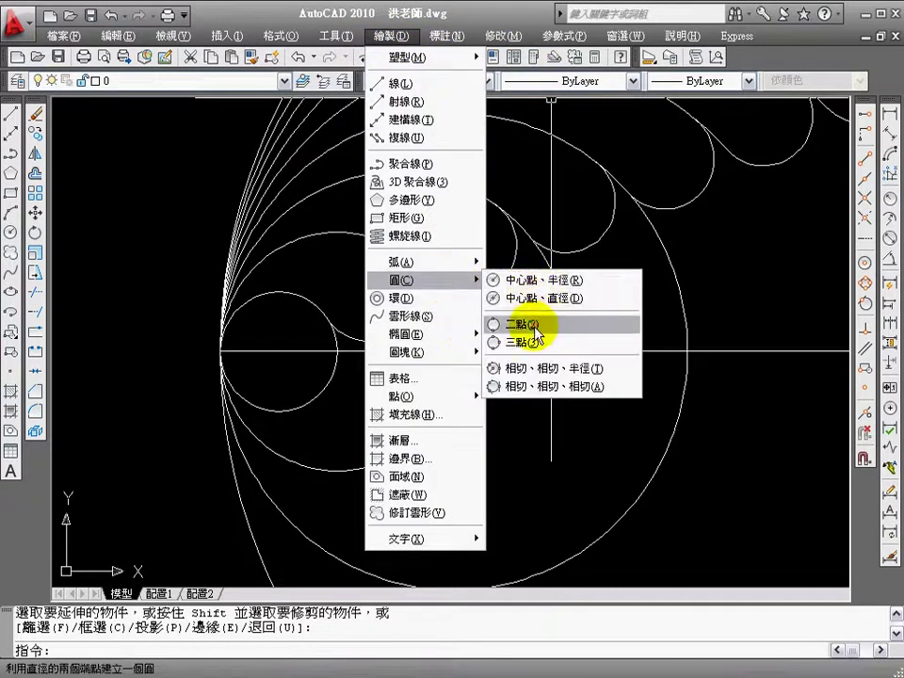
left_click(533, 326)
left_click(453, 354)
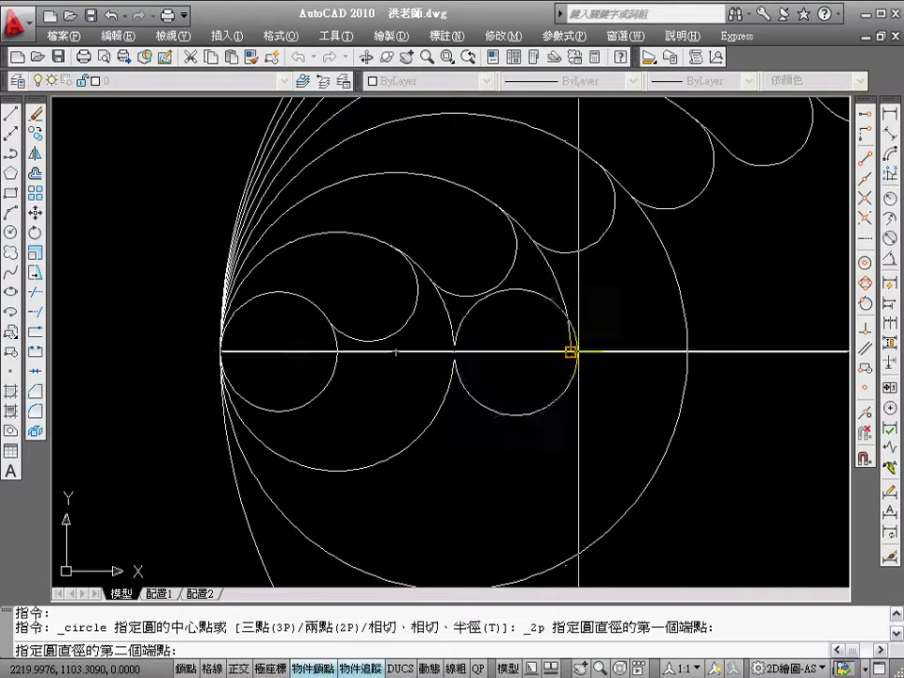
right_click(613, 383)
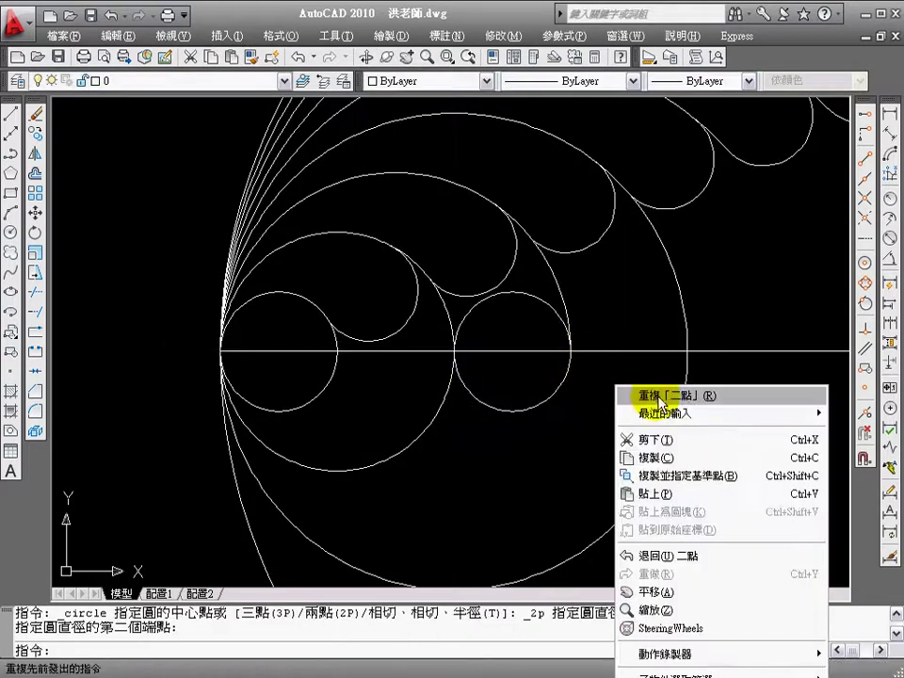
left_click(630, 396)
left_click(570, 351)
left_click(687, 351)
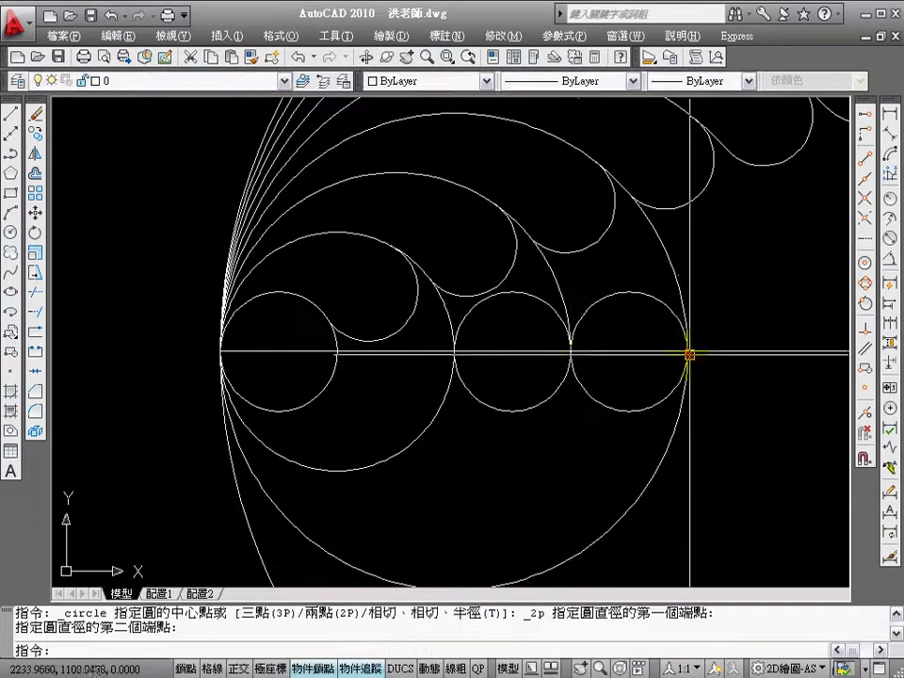
Step: Trim away the new circle's lower half at the horizontal centre line
type("tr")
key("Return")
left_click(619, 350)
key("Return")
left_click(581, 384)
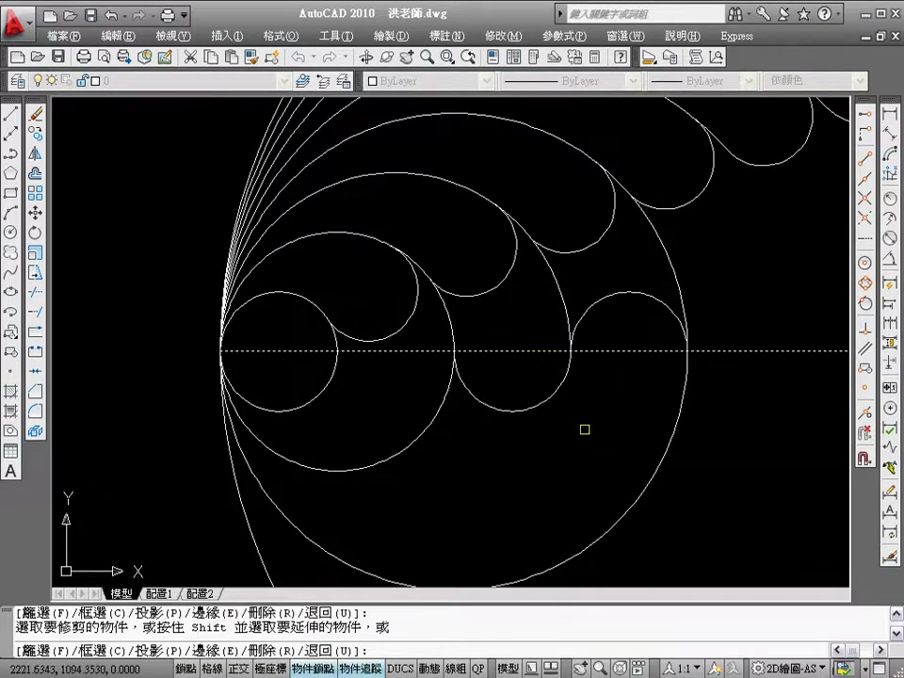
Step: Run a trim using a scallop arc as the cutting edge
key("Escape")
type("r")
key("Escape")
type("tr")
key("Return")
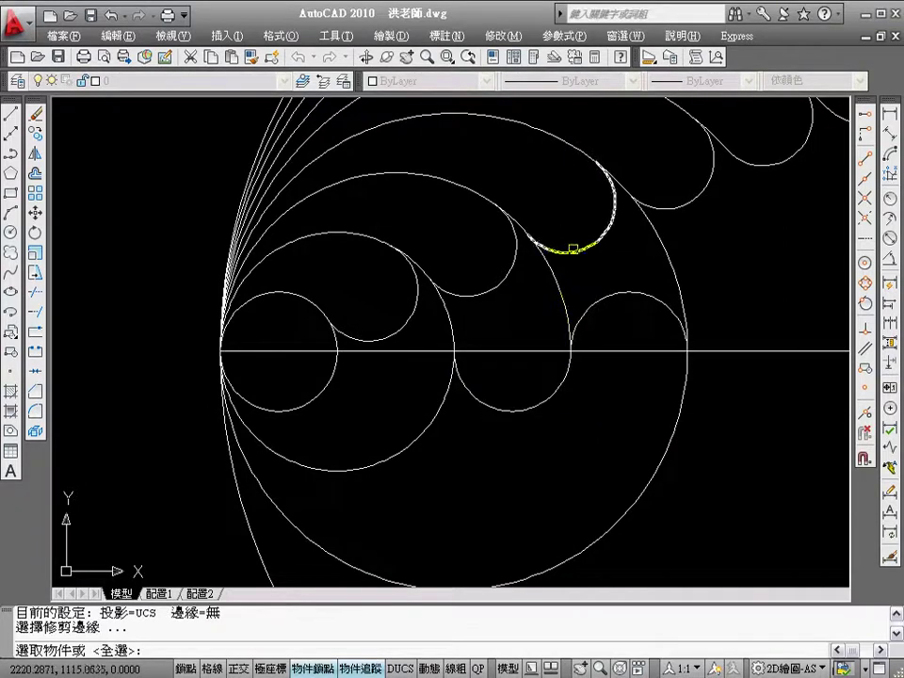
left_click(573, 248)
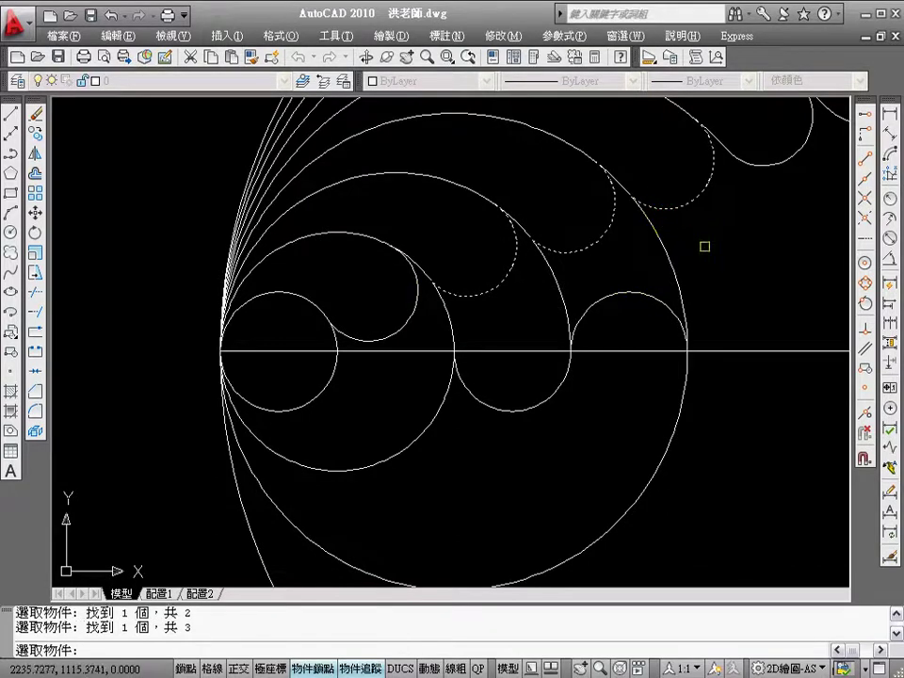
key("Return")
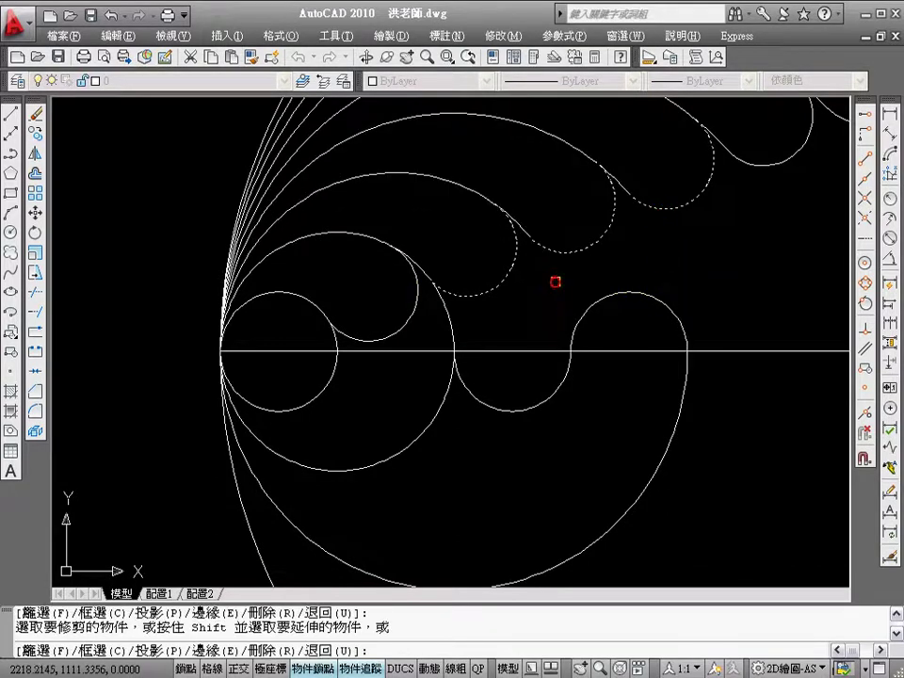
key("Return")
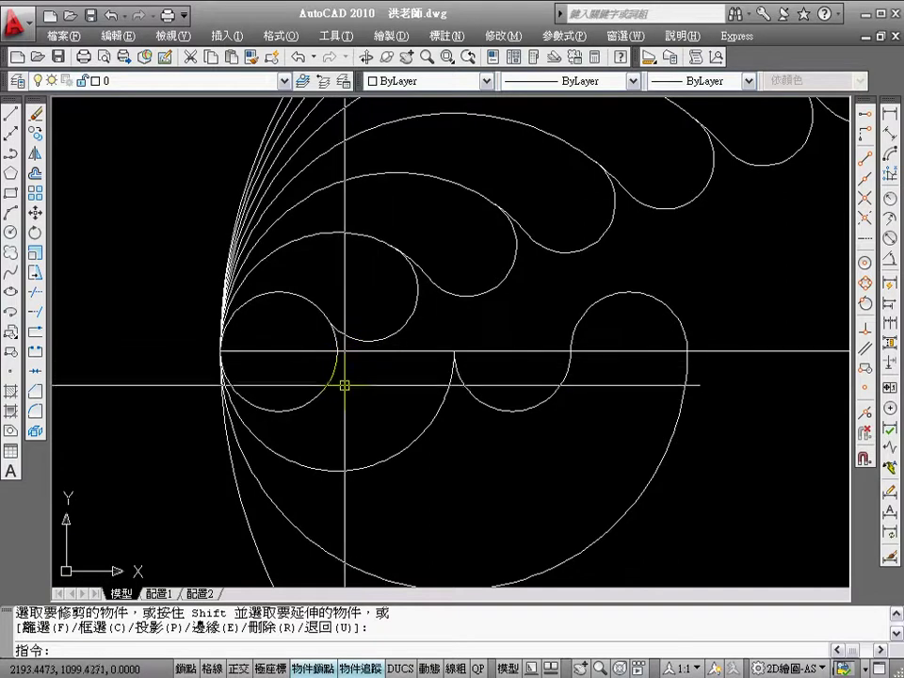
Step: Trim the small circle's lower part into a curl, cutting at two scallop arcs
type("tr")
key("Return")
left_click(351, 335)
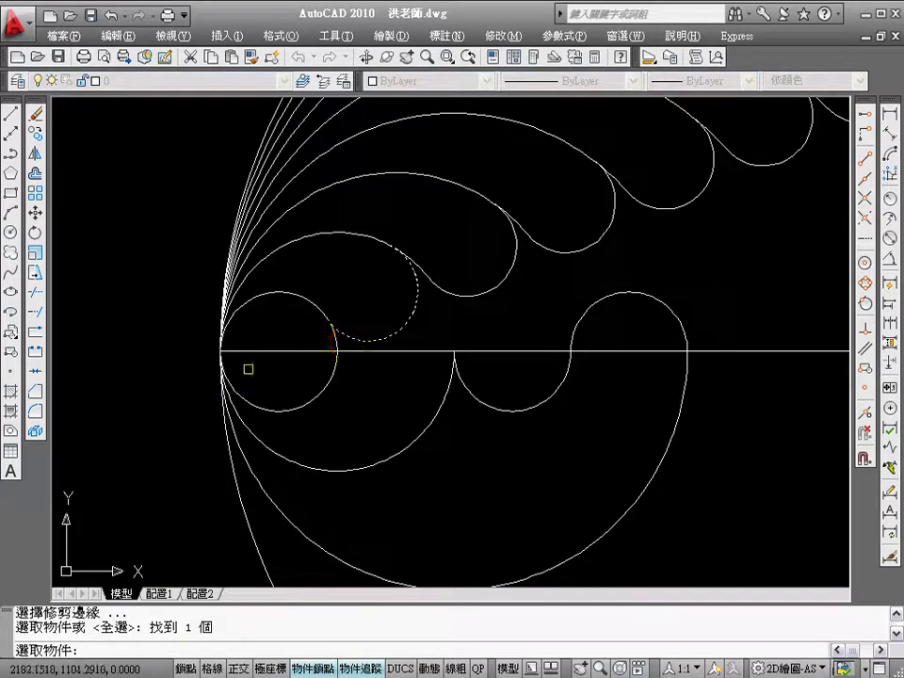
left_click(227, 435)
key("Return")
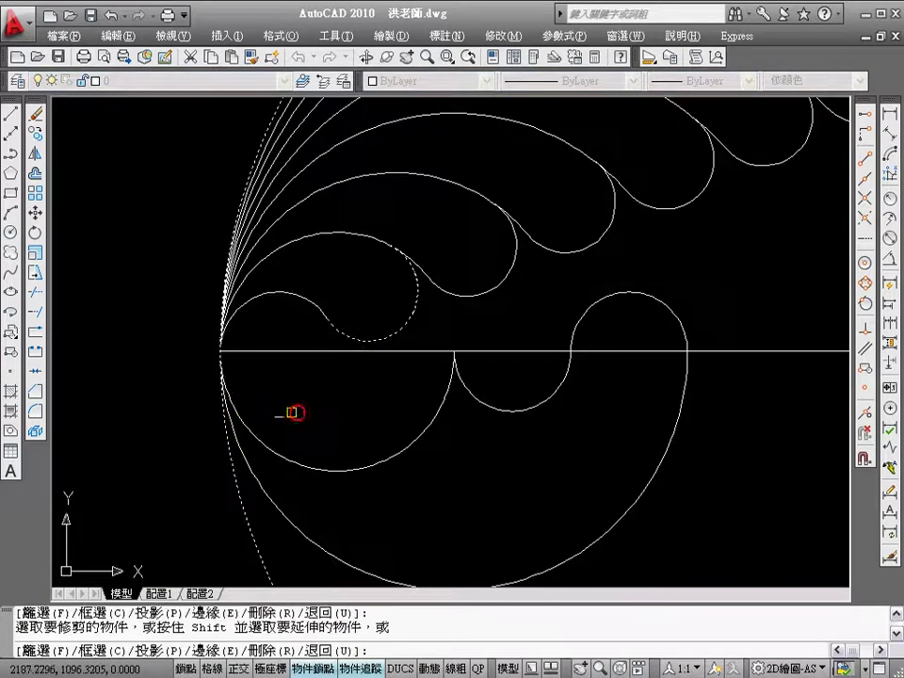
left_click(278, 412)
key("Return")
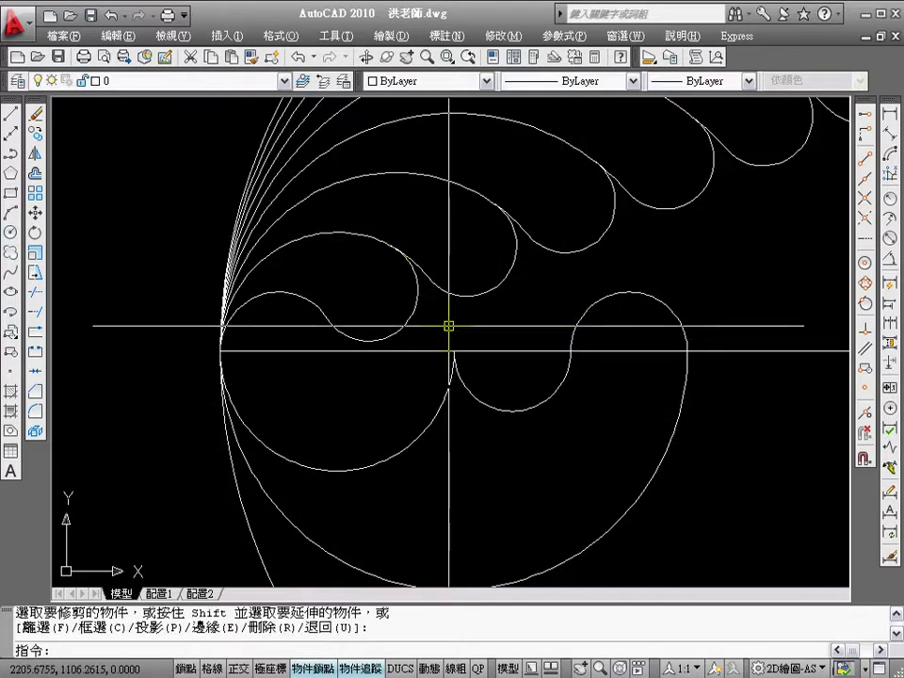
type("z")
key("Return")
key("Return")
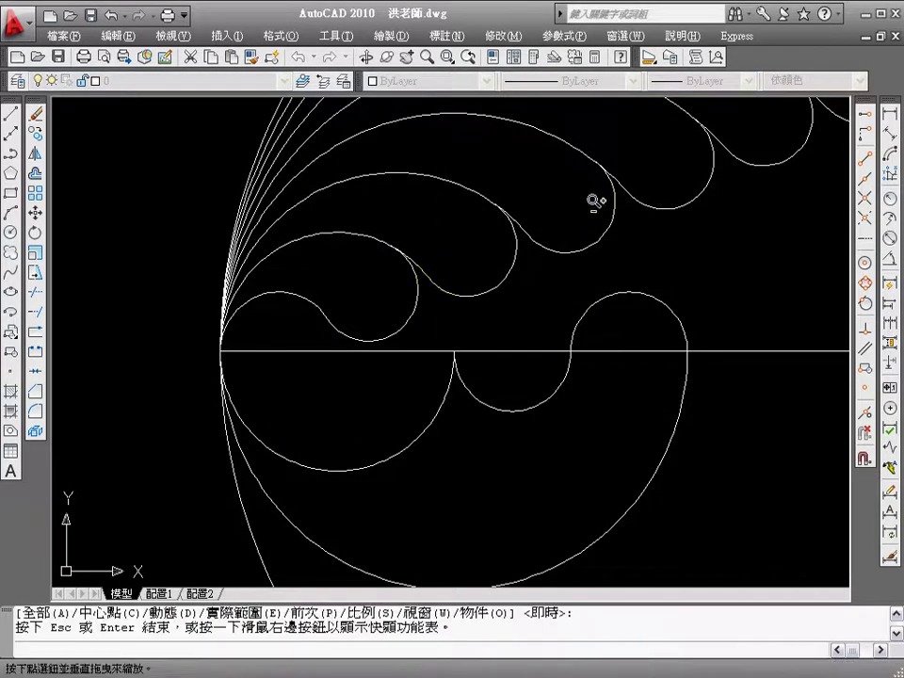
Step: Rotate a copy of the 20 wave arcs 180° about the big circle's centre
left_click_drag(575, 206, 362, 452)
scroll(362, 453, "down", 3)
scroll(591, 337, "down", 3)
key("Escape")
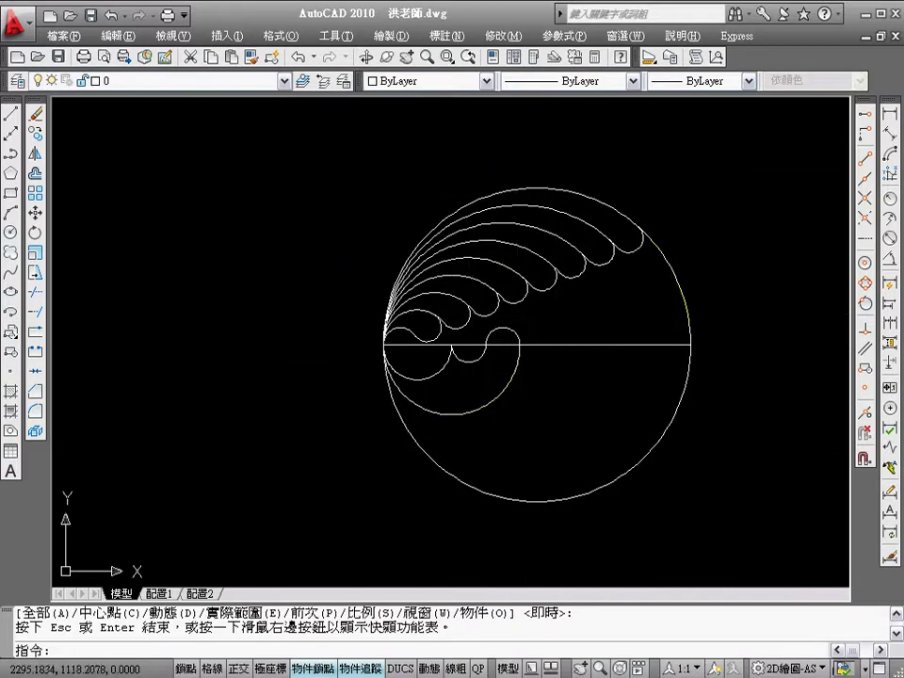
left_click(41, 231)
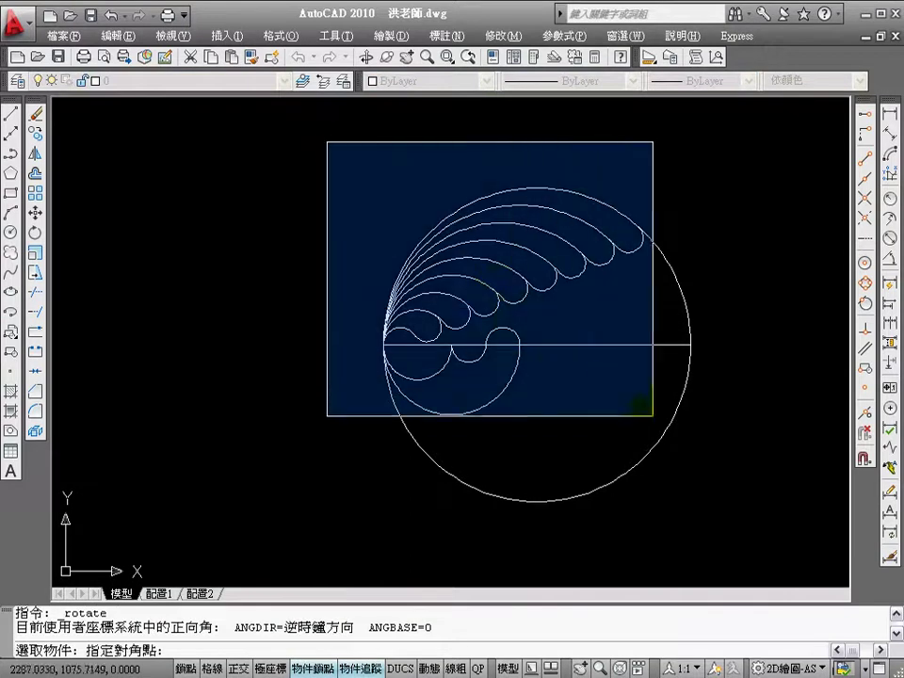
left_click(655, 425)
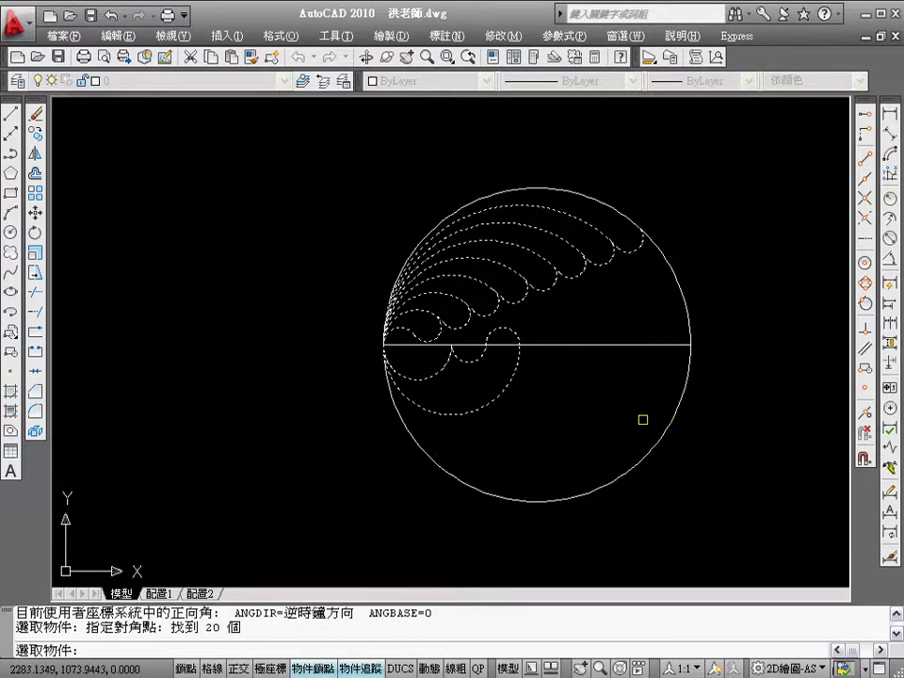
key("Return")
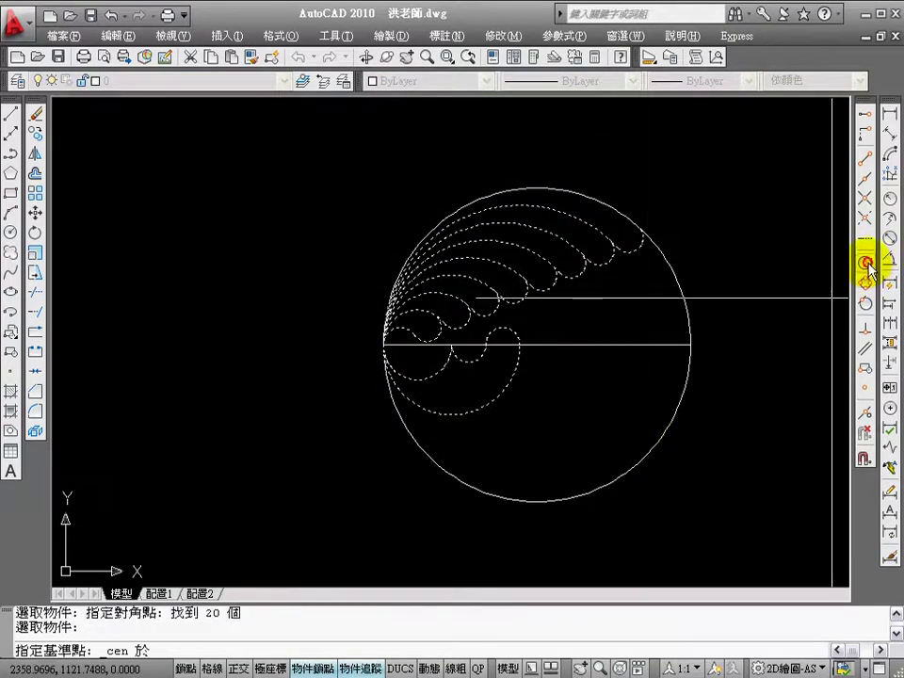
left_click(865, 263)
left_click(689, 301)
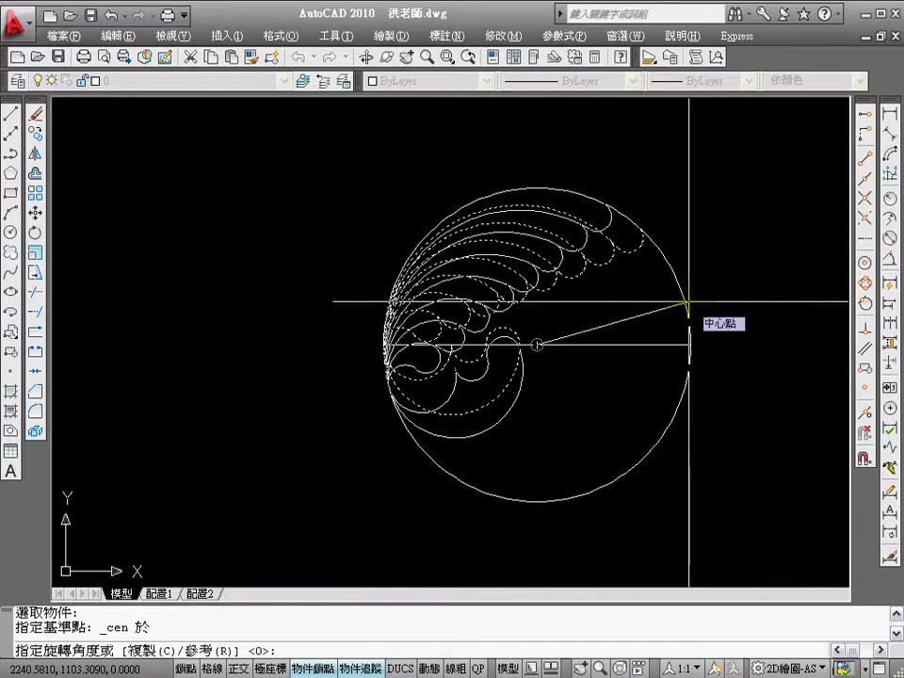
type("c")
key("Return")
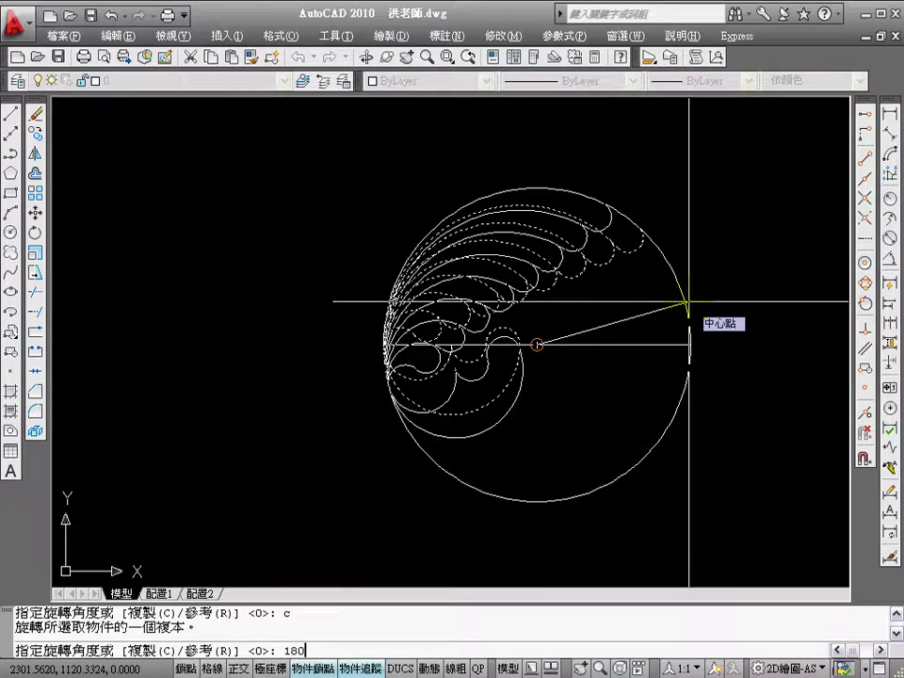
key("Return")
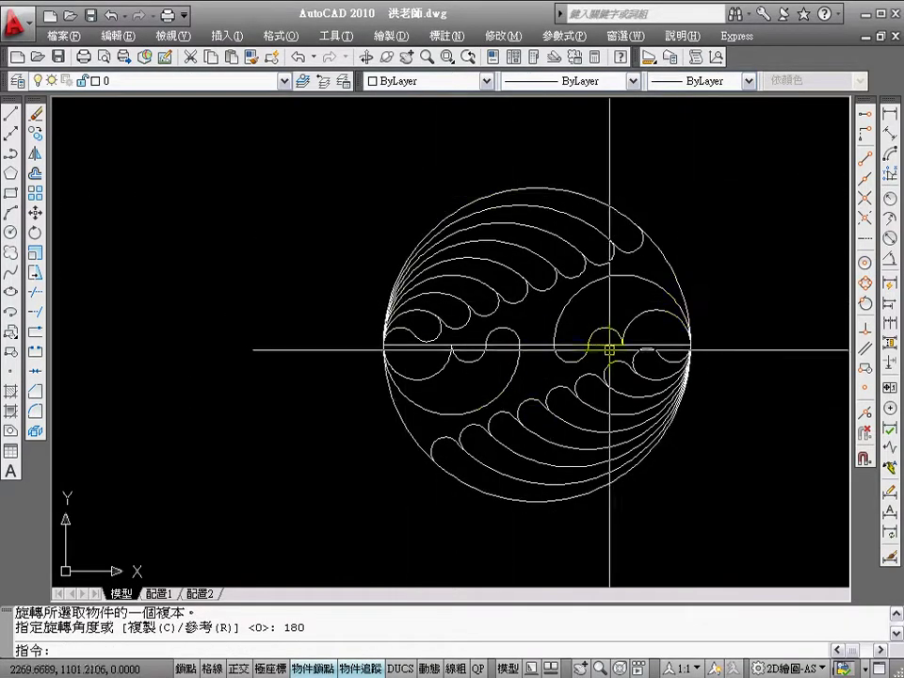
Step: Zoom to a window so the big circle fills the view
type("z")
key("Return")
left_click(355, 171)
left_click(741, 503)
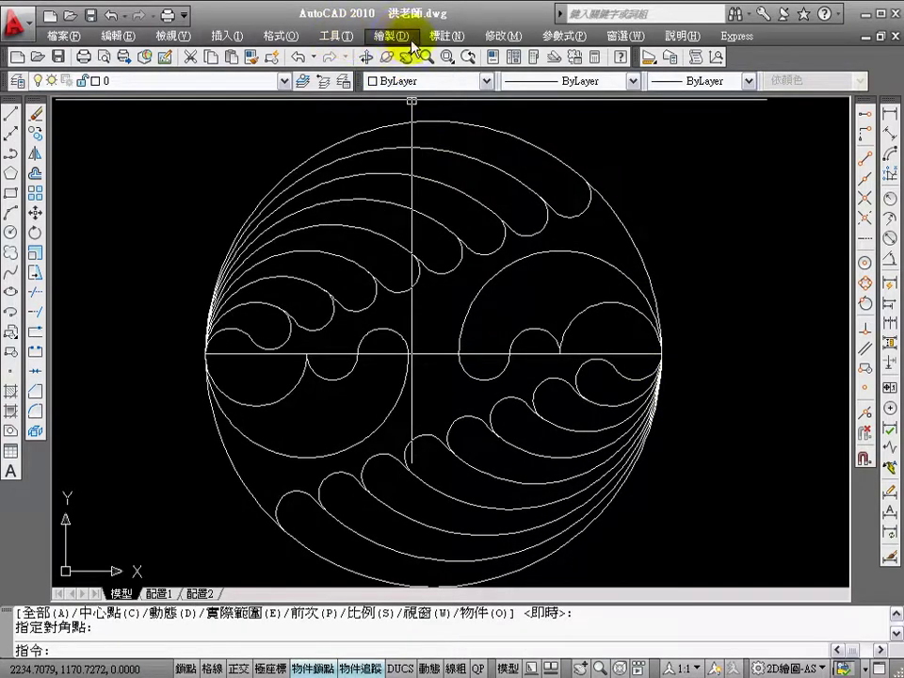
Step: Add a small two-point circle on the centre line between two arc endpoints
left_click(400, 37)
mouse_move(404, 280)
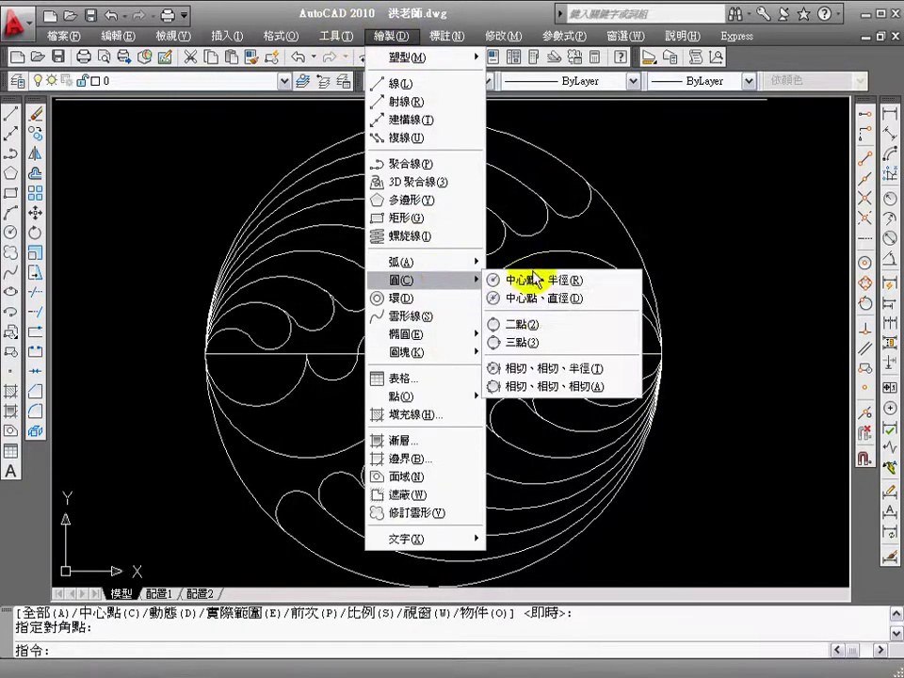
left_click(533, 330)
left_click(428, 355)
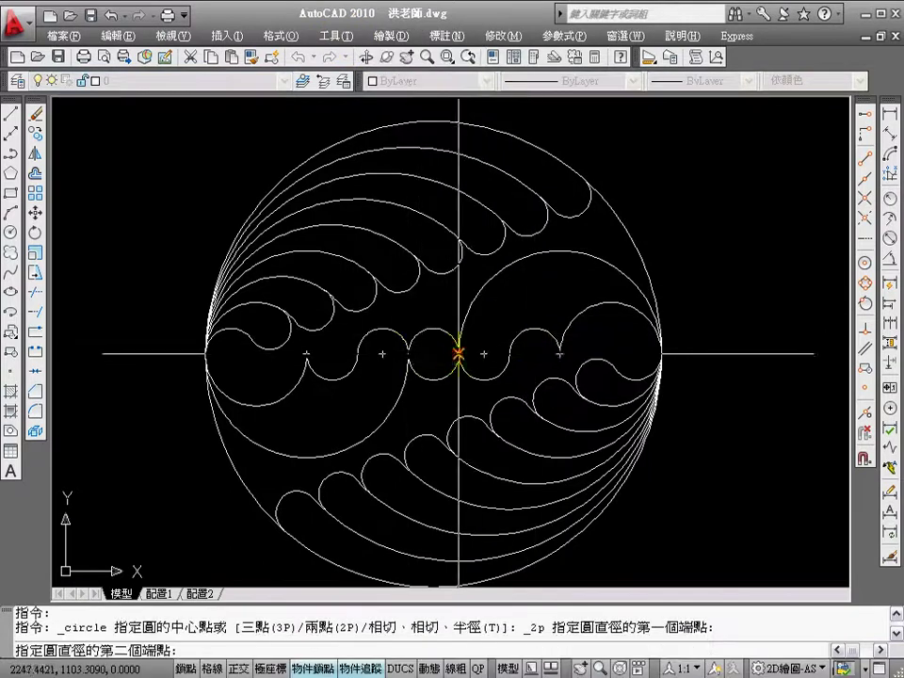
left_click(459, 354)
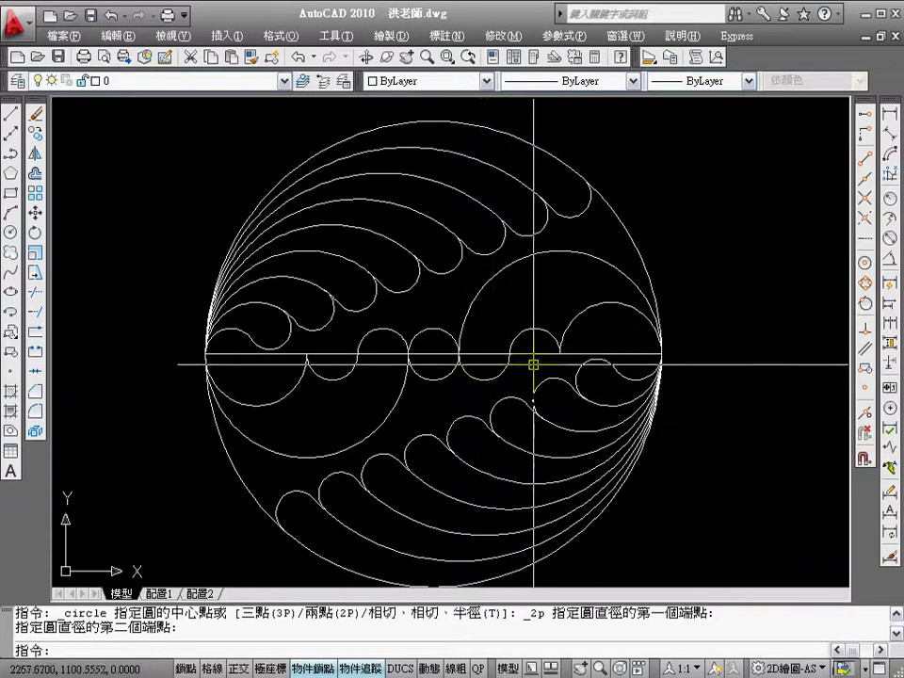
middle_click_drag(639, 381, 649, 375)
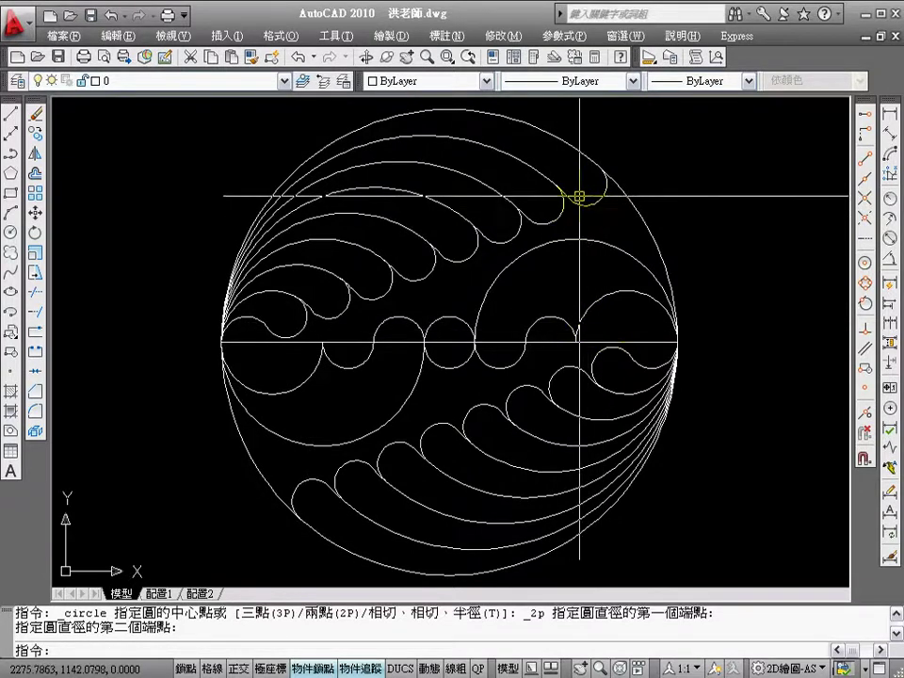
Step: Start a distance measurement with its first point at an upper scallop tip
left_click(649, 57)
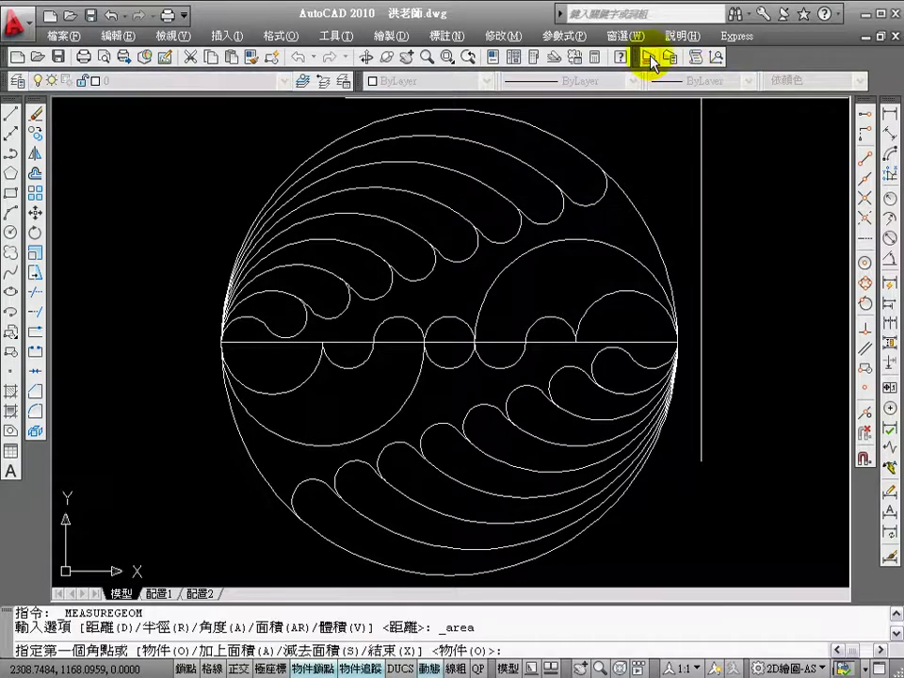
left_click_drag(650, 58, 651, 83)
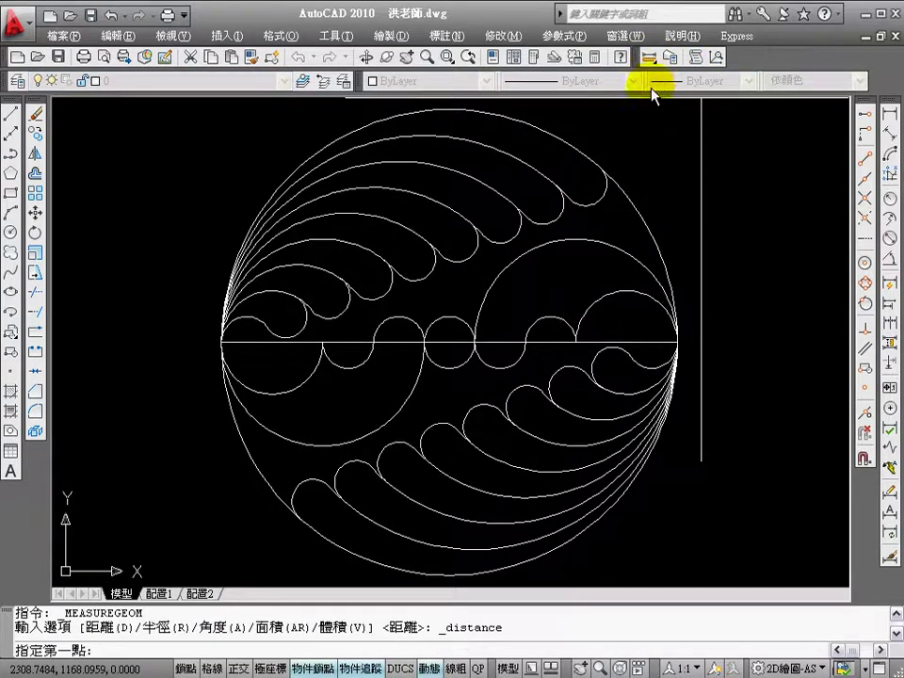
left_click(542, 203)
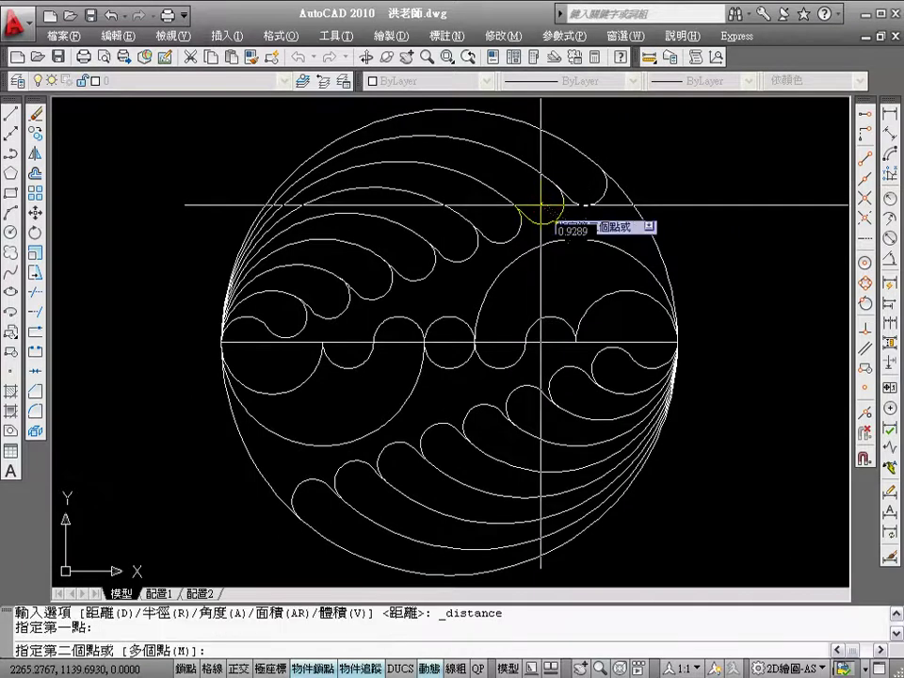